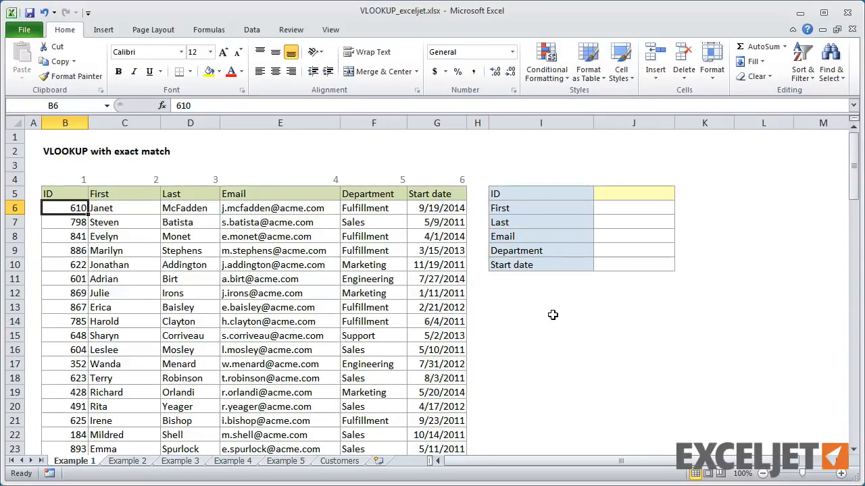
Step: Name the employee table's data rows, B6:G105 without the headers, as the range "data"
{"action": "left_click_drag", "start_coordinate": [75, 251], "coordinate": [61, 367]}
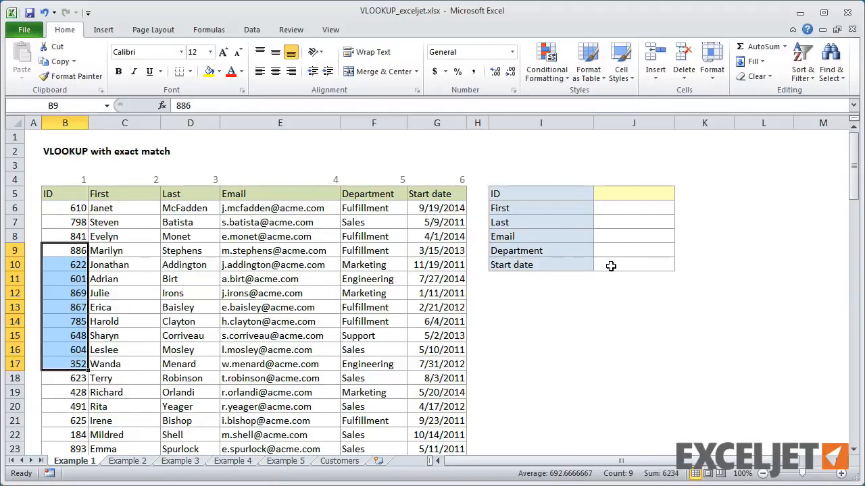
{"action": "left_click", "coordinate": [64, 208]}
{"action": "key", "text": "ctrl+shift+Down"}
{"action": "key", "text": "ctrl+shift+Right"}
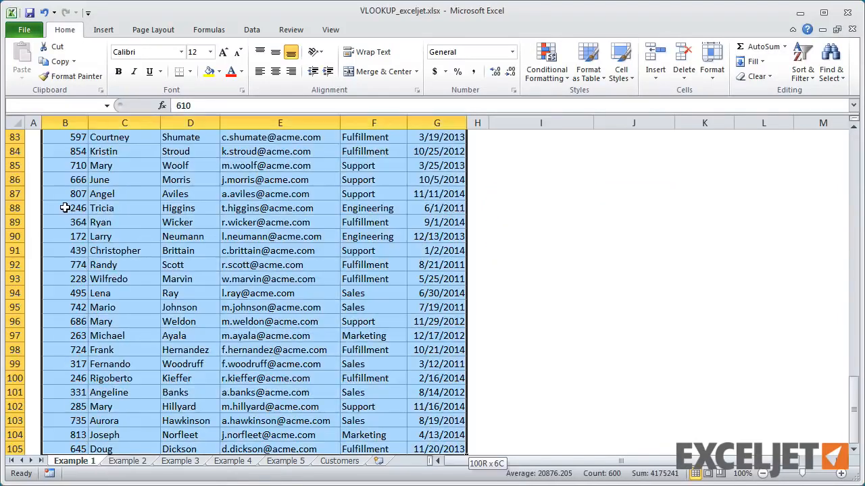
{"action": "key", "text": "ctrl+BackSpace"}
{"action": "left_click", "coordinate": [58, 106]}
{"action": "type", "text": "data"}
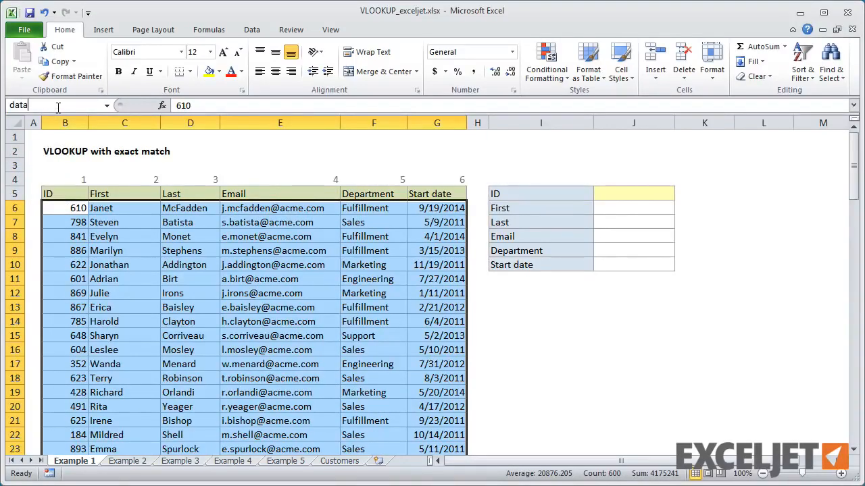
{"action": "key", "text": "Return"}
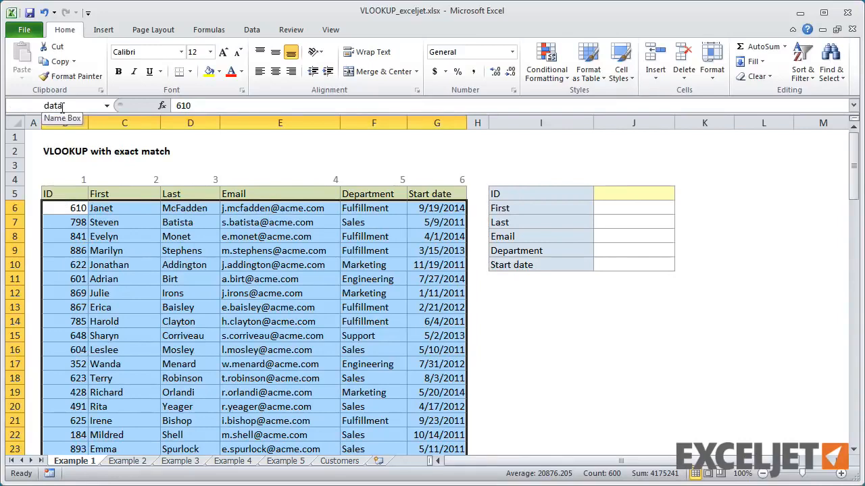
Step: Name the yellow ID input cell J5 as "id"
{"action": "left_click", "coordinate": [602, 196]}
{"action": "left_click", "coordinate": [51, 105]}
{"action": "type", "text": "id"}
{"action": "key", "text": "Return"}
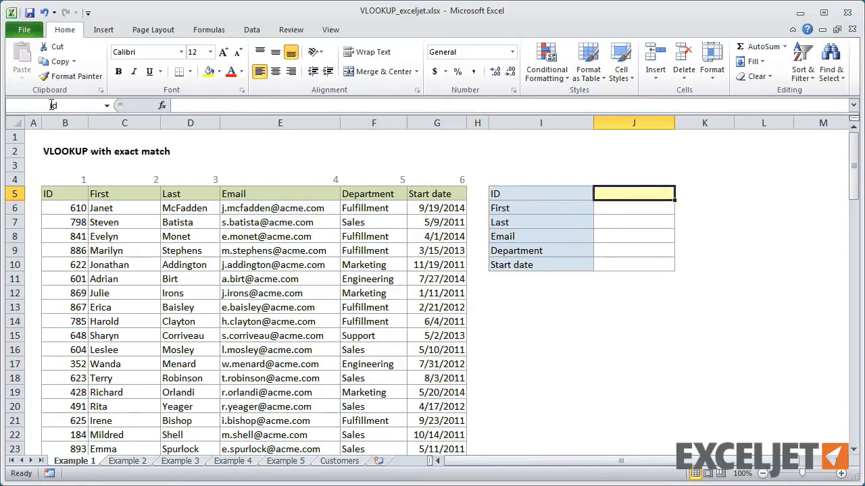
Step: Check which cells the named ranges data and id refer to by jumping to each one
{"action": "left_click", "coordinate": [106, 106]}
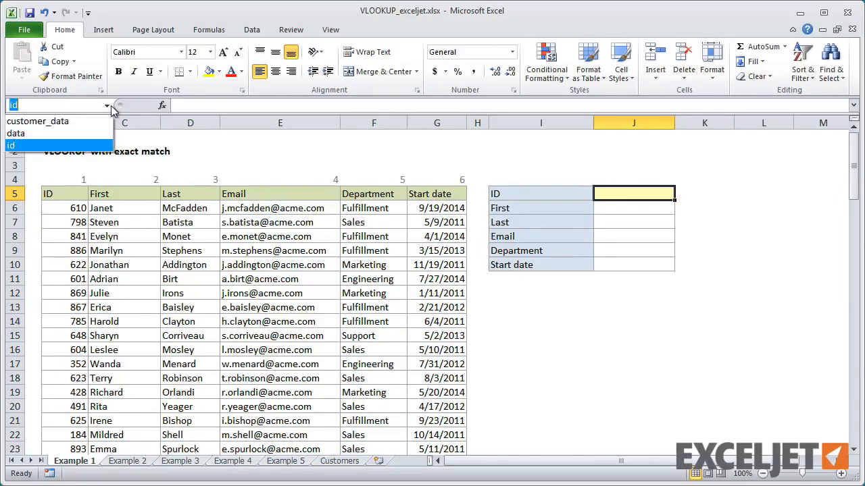
{"action": "left_click", "coordinate": [81, 133]}
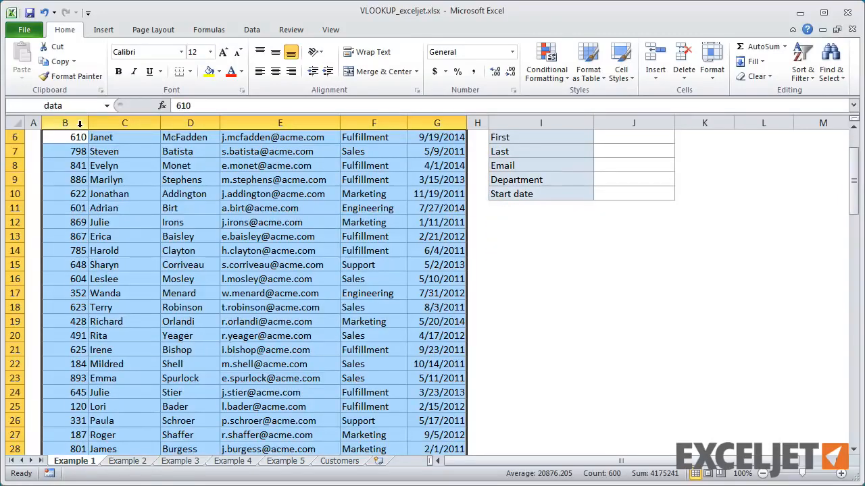
{"action": "left_click", "coordinate": [106, 105]}
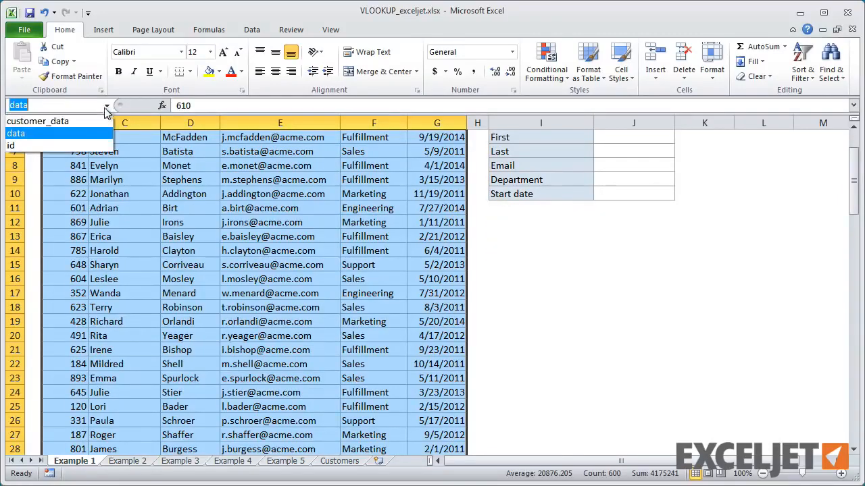
{"action": "left_click", "coordinate": [71, 146]}
{"action": "scroll", "coordinate": [162, 201], "scroll_direction": "up", "scroll_amount": 2}
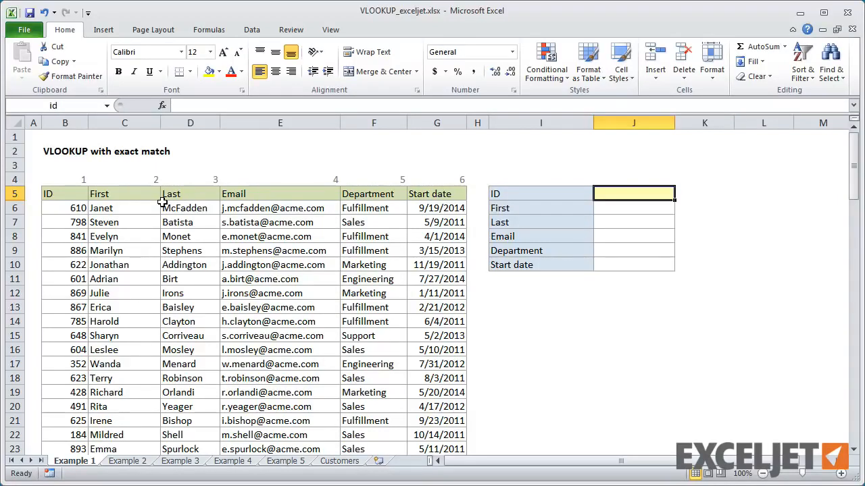
Step: Enter the exact-match formula =VLOOKUP(id,data,2,0) in J6 for the first name
{"action": "key", "text": "Return"}
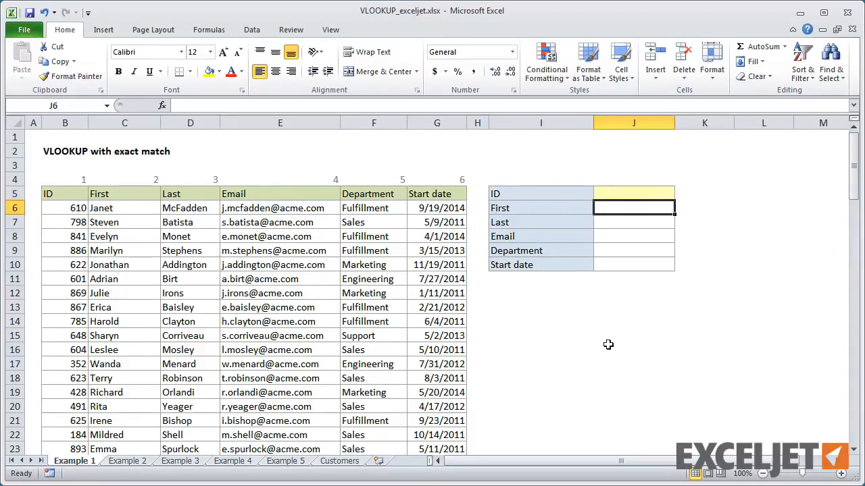
{"action": "type", "text": "="}
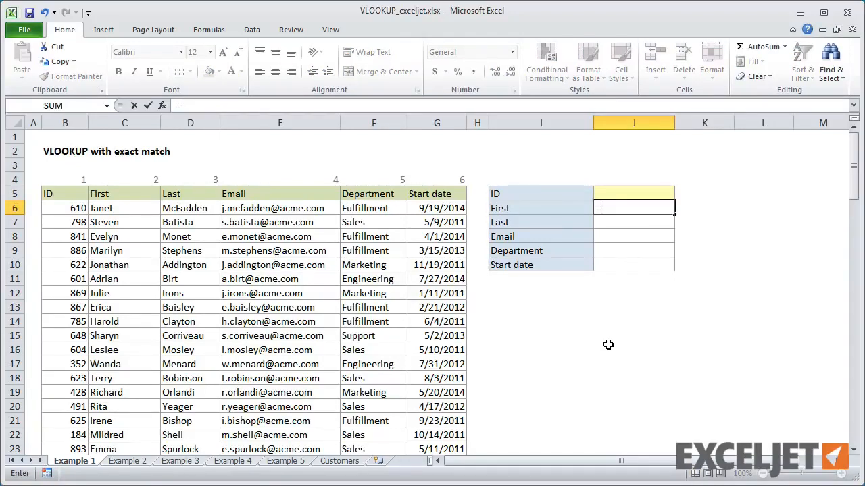
{"action": "type", "text": "vl"}
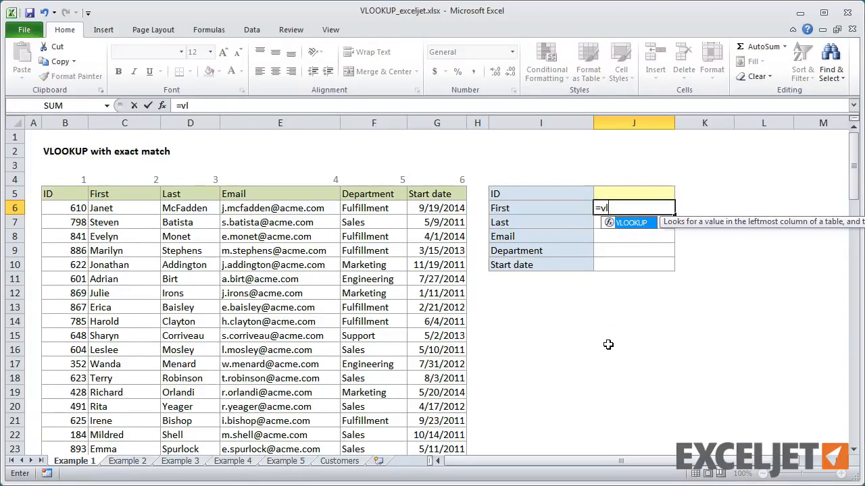
{"action": "key", "text": "Tab"}
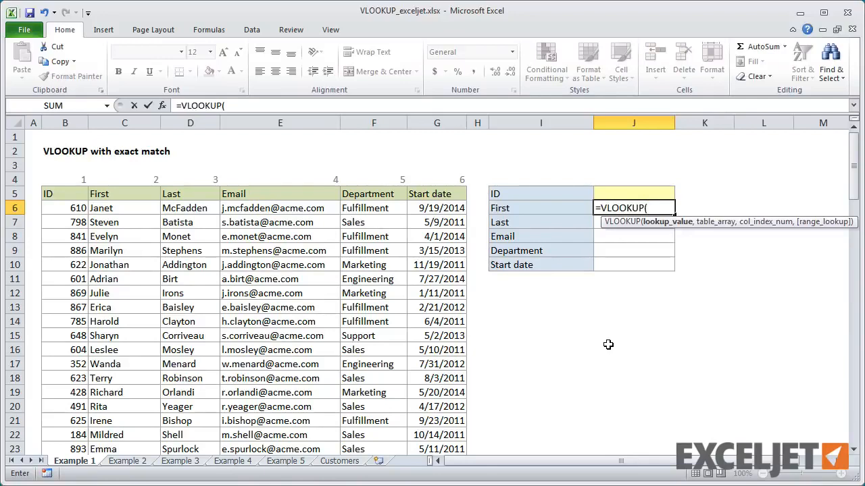
{"action": "left_click", "coordinate": [612, 189]}
{"action": "type", "text": ","}
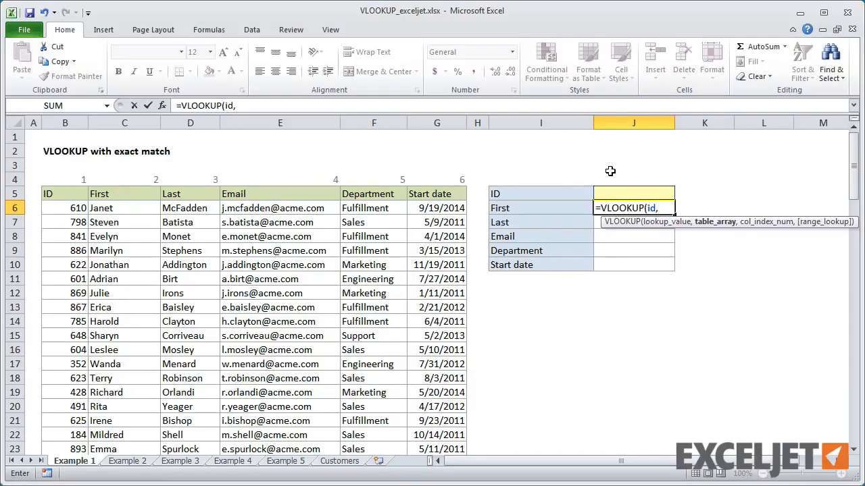
{"action": "type", "text": "data,"}
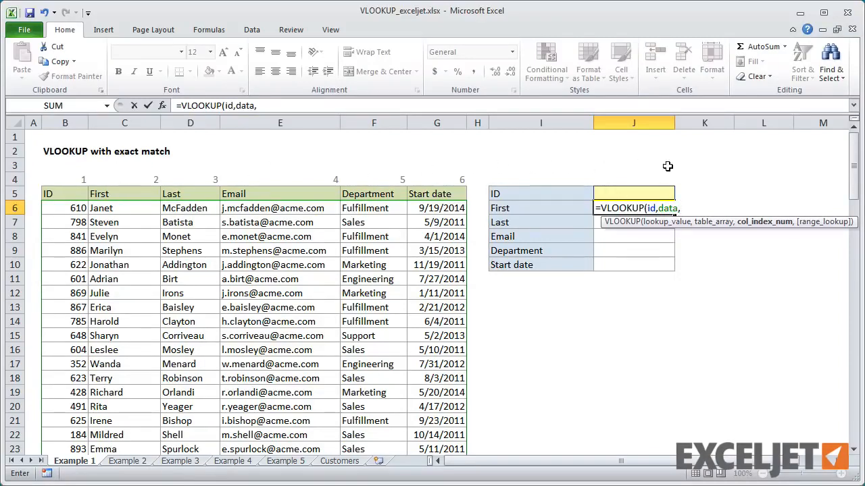
{"action": "type", "text": "2,"}
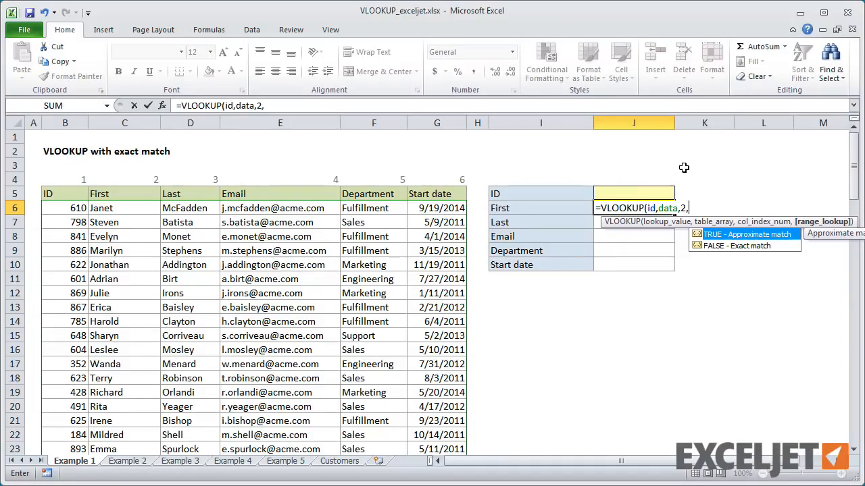
{"action": "type", "text": "0"}
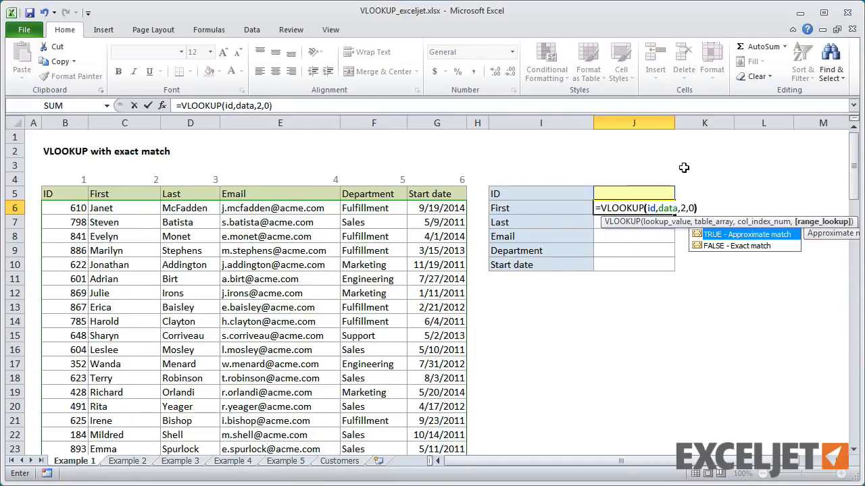
{"action": "type", "text": ")"}
{"action": "key", "text": "Return"}
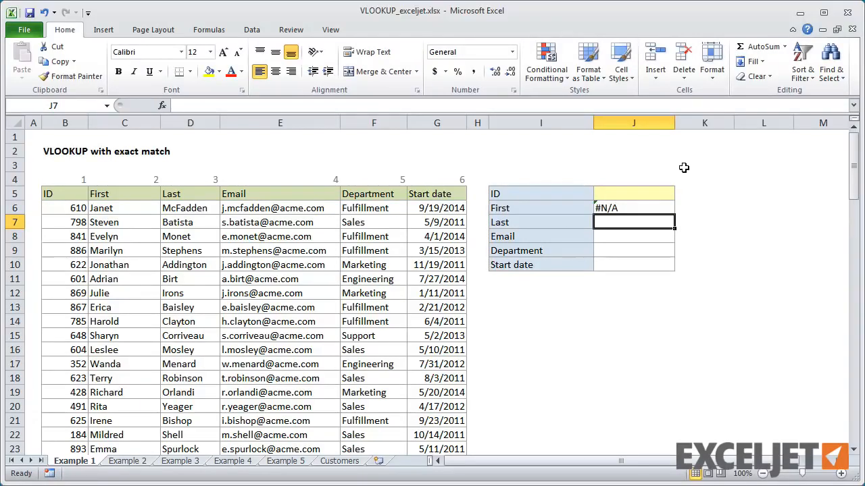
Step: Enter the employee ID from cell B12 as the lookup value in J5
{"action": "left_click", "coordinate": [623, 193]}
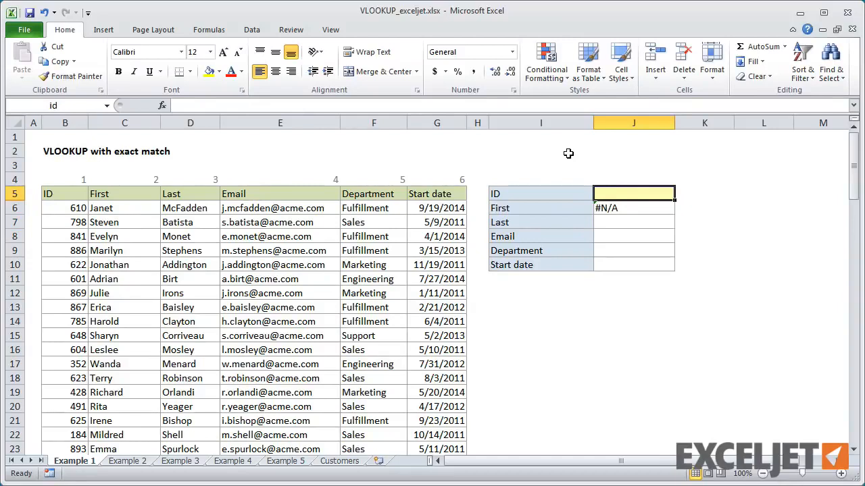
{"action": "type", "text": "869"}
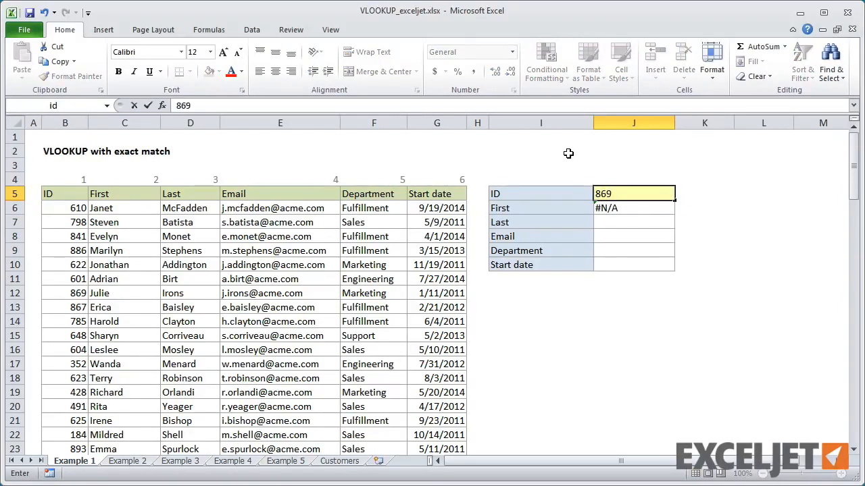
{"action": "key", "text": "Return"}
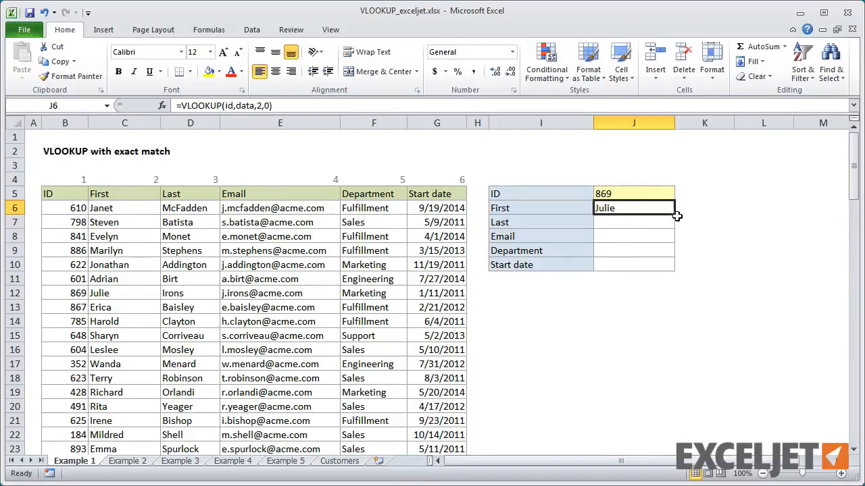
Step: Fill the VLOOKUP formula from J6 down through J10 and set the Last formula's column index in J7 to 3
{"action": "left_click_drag", "start_coordinate": [676, 215], "coordinate": [666, 270]}
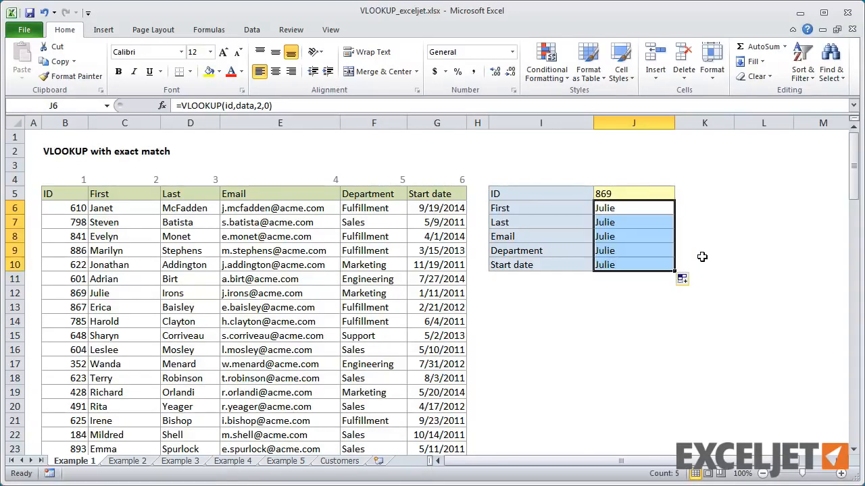
{"action": "double_click", "coordinate": [625, 224]}
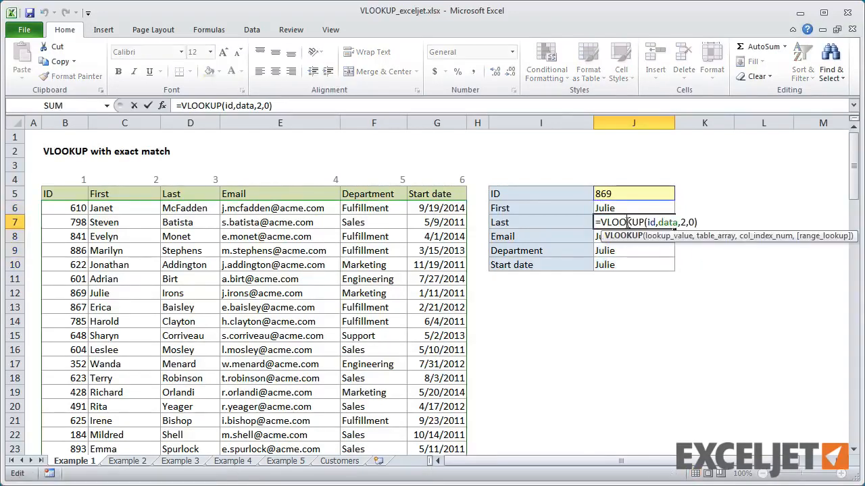
{"action": "double_click", "coordinate": [683, 223]}
{"action": "type", "text": "3"}
{"action": "key", "text": "Return"}
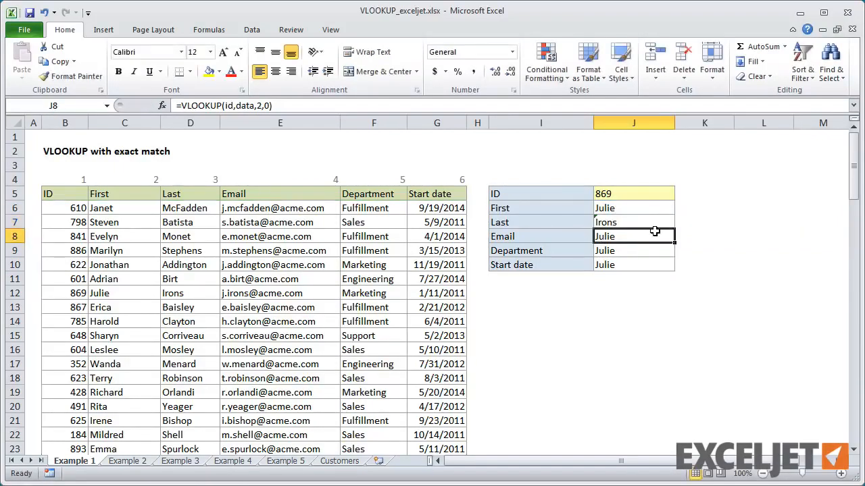
Step: Set the VLOOKUP column index to 4 in the Email cell J8 and to 5 in the Department cell J9
{"action": "double_click", "coordinate": [652, 234]}
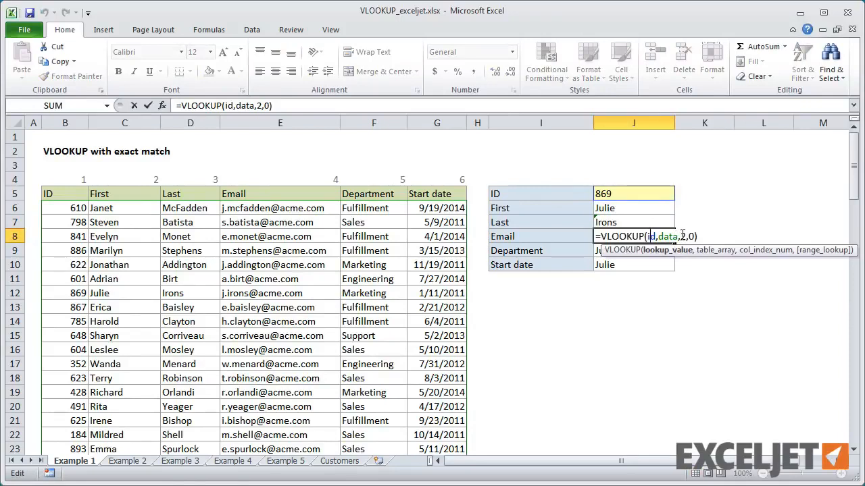
{"action": "double_click", "coordinate": [683, 236]}
{"action": "type", "text": "4"}
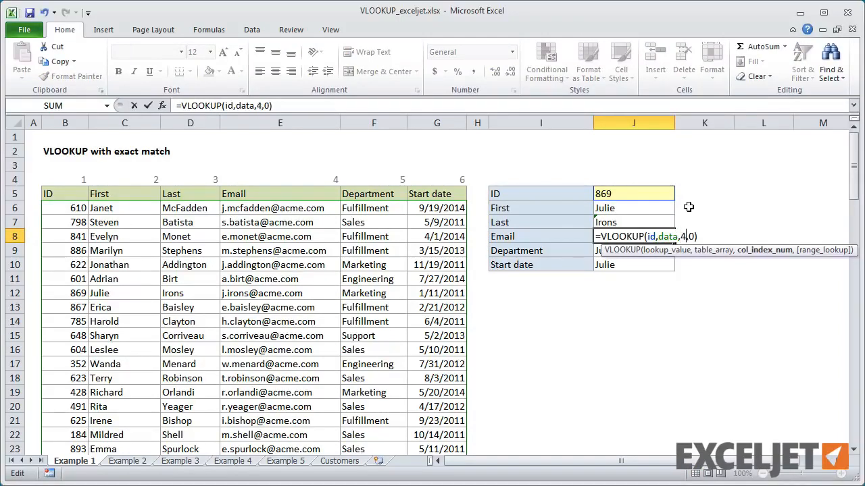
{"action": "key", "text": "Return"}
{"action": "double_click", "coordinate": [645, 250]}
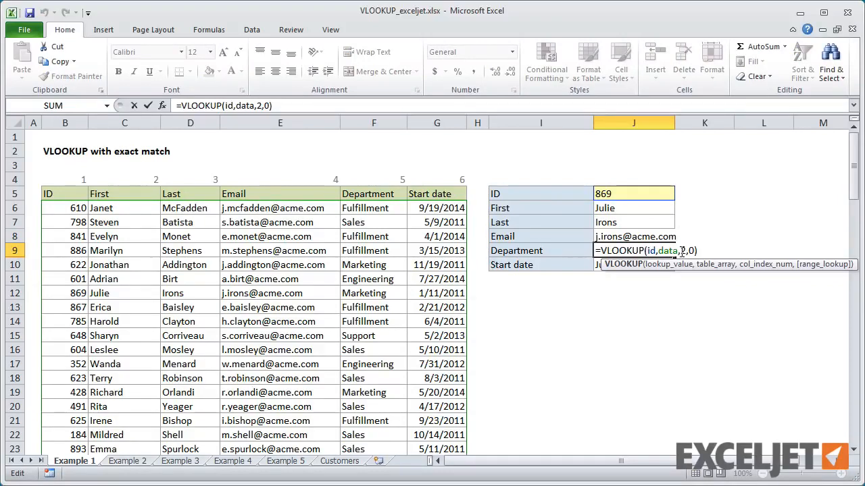
{"action": "double_click", "coordinate": [683, 250]}
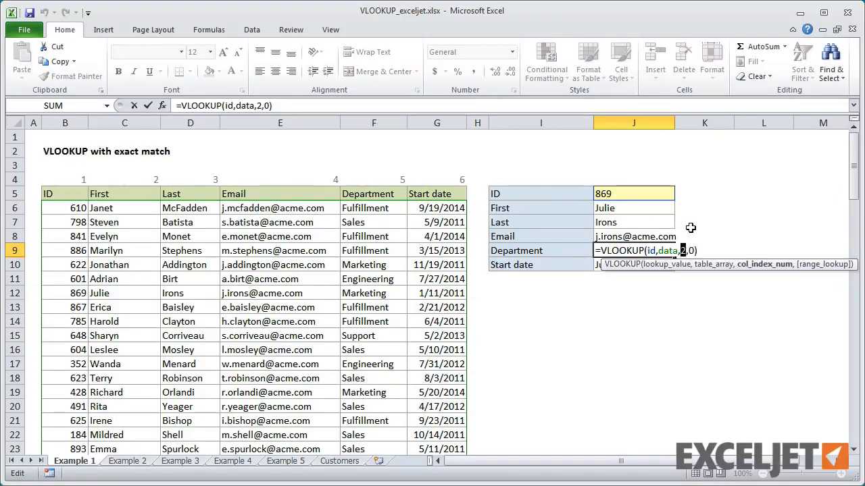
{"action": "type", "text": "5"}
{"action": "key", "text": "Return"}
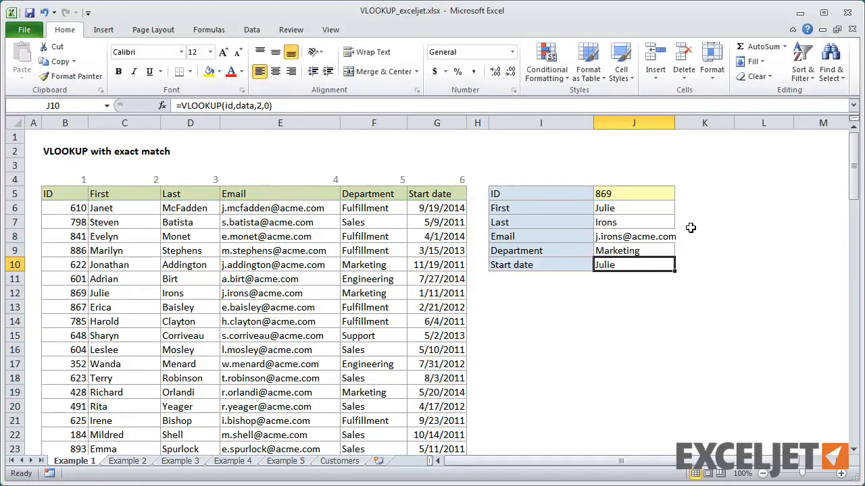
Step: Set the VLOOKUP column index to 6 in the Start date cell J10
{"action": "double_click", "coordinate": [632, 264]}
{"action": "double_click", "coordinate": [683, 265]}
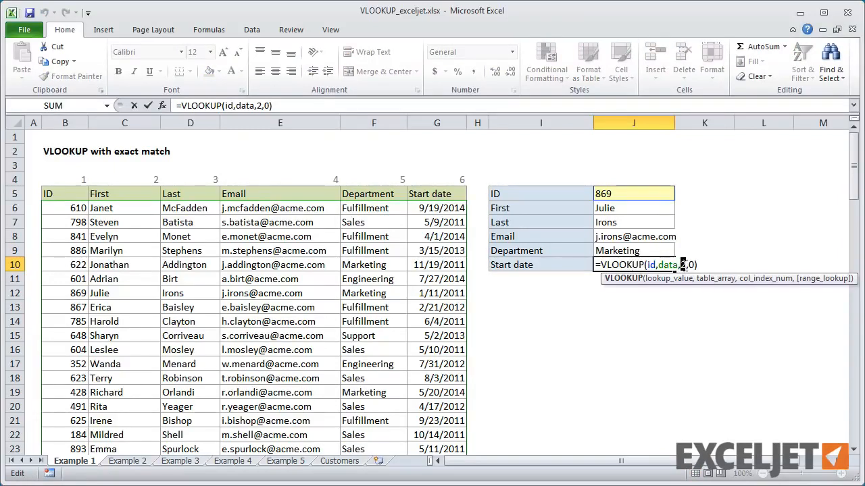
{"action": "type", "text": "6"}
{"action": "key", "text": "Return"}
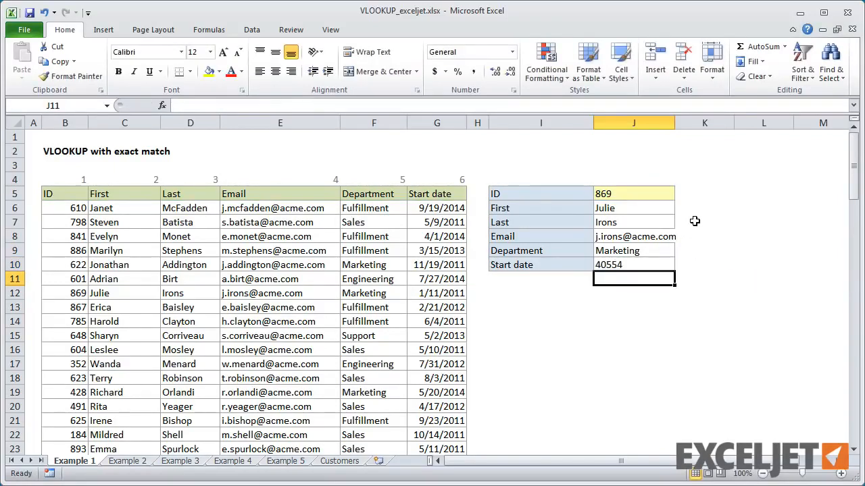
Step: Widen column J slightly to fit the email address and format the start date in J10 as Short Date
{"action": "left_click_drag", "start_coordinate": [675, 123], "coordinate": [681, 123]}
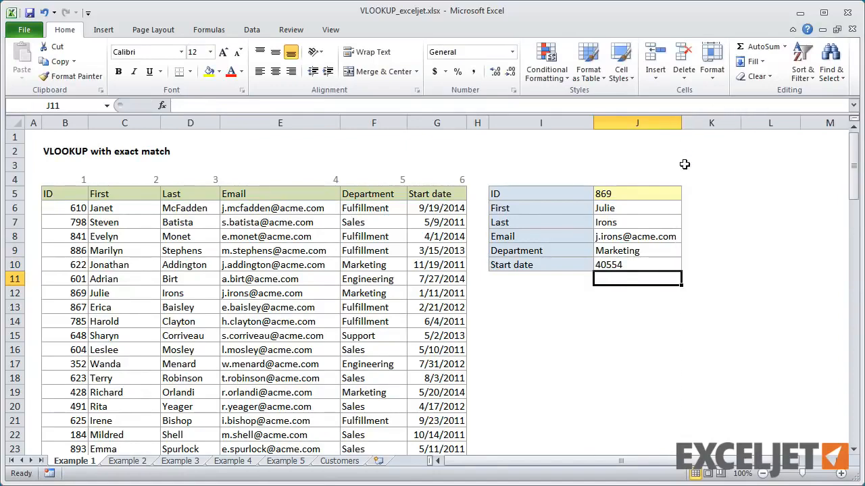
{"action": "left_click", "coordinate": [618, 266]}
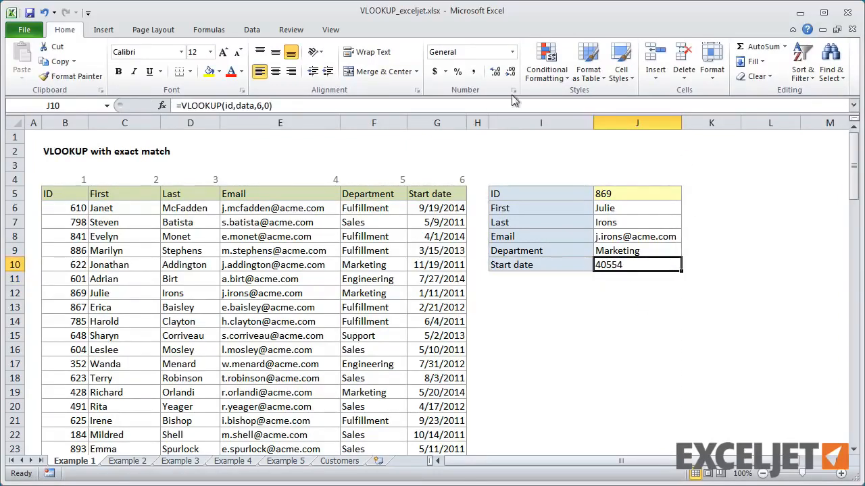
{"action": "left_click", "coordinate": [512, 54]}
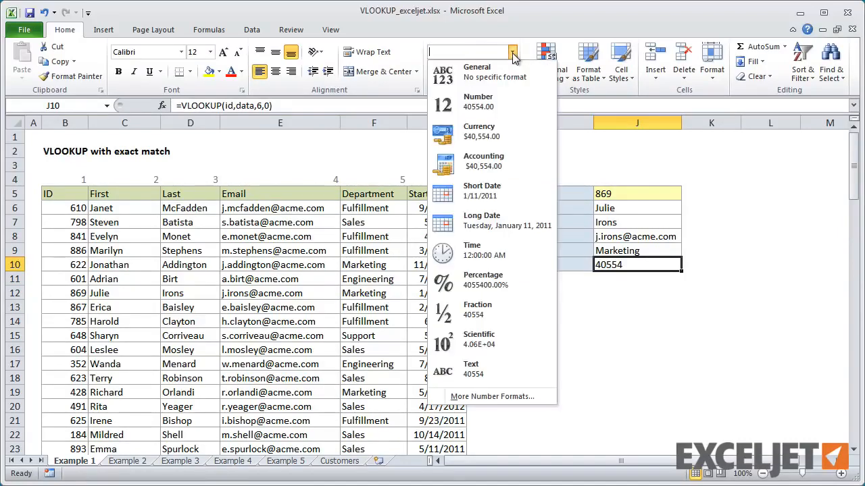
{"action": "left_click", "coordinate": [499, 192]}
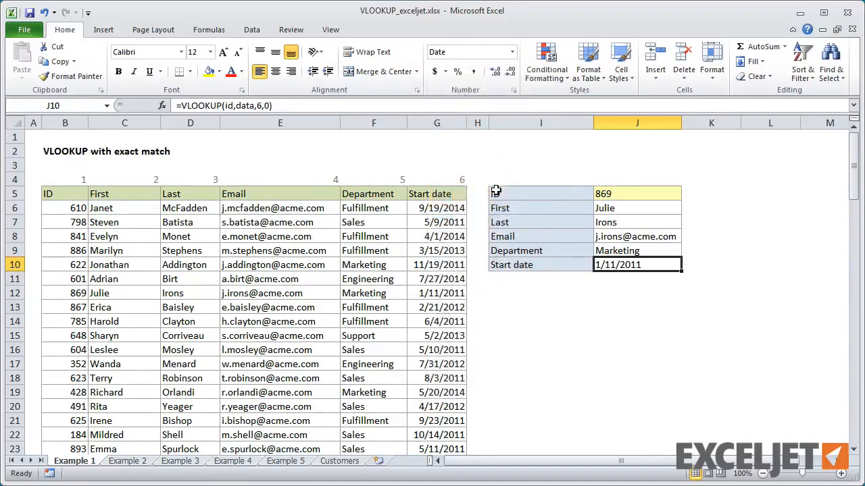
Step: Enter the employee ID from B10 as the lookup value in J5 and widen column J to fit the email address
{"action": "left_click", "coordinate": [611, 195]}
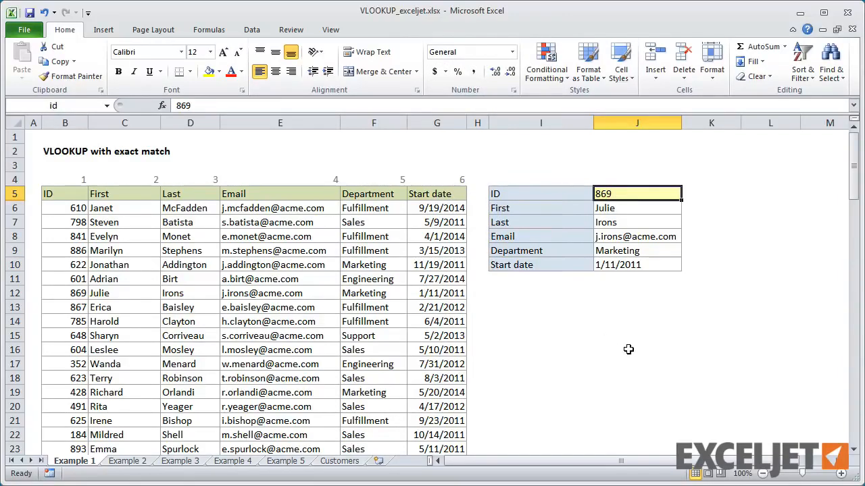
{"action": "type", "text": "622"}
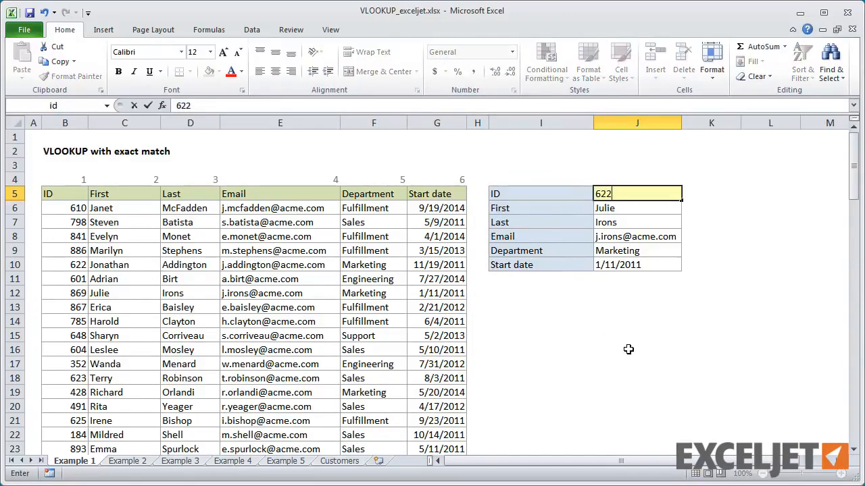
{"action": "key", "text": "Return"}
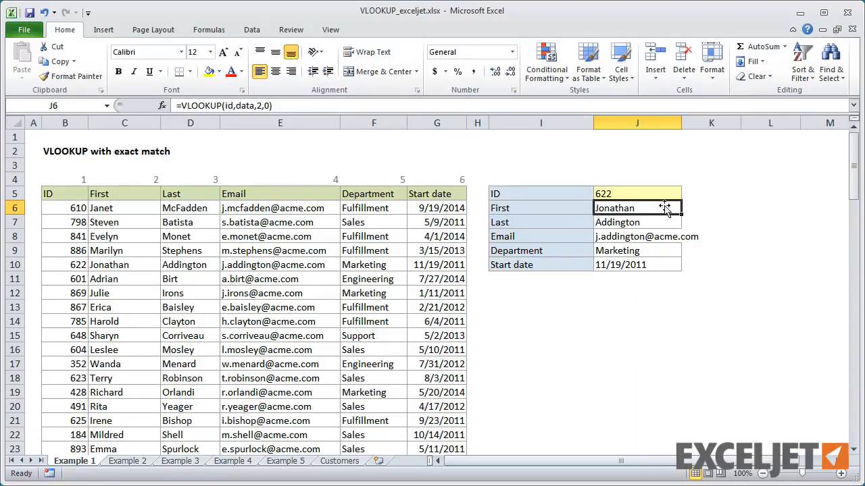
{"action": "left_click_drag", "start_coordinate": [681, 123], "coordinate": [706, 127]}
Step: Replace the lookup value in J5 with the employee ID from B13
{"action": "left_click", "coordinate": [606, 194]}
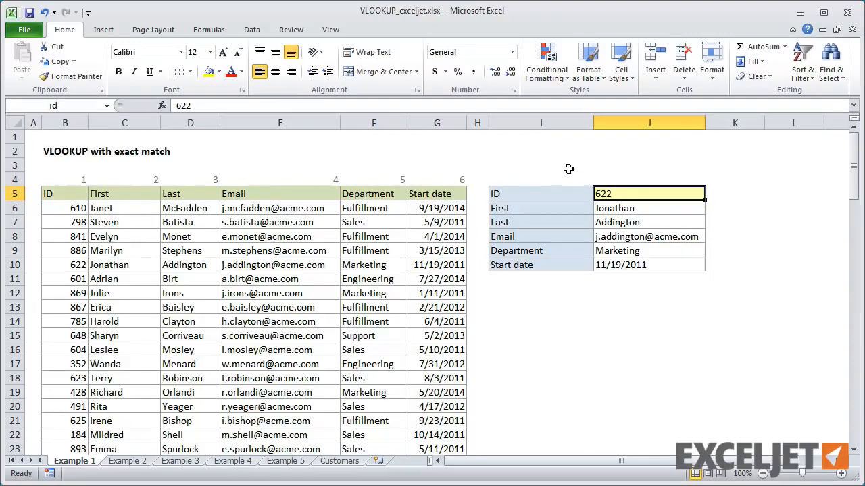
{"action": "type", "text": "867"}
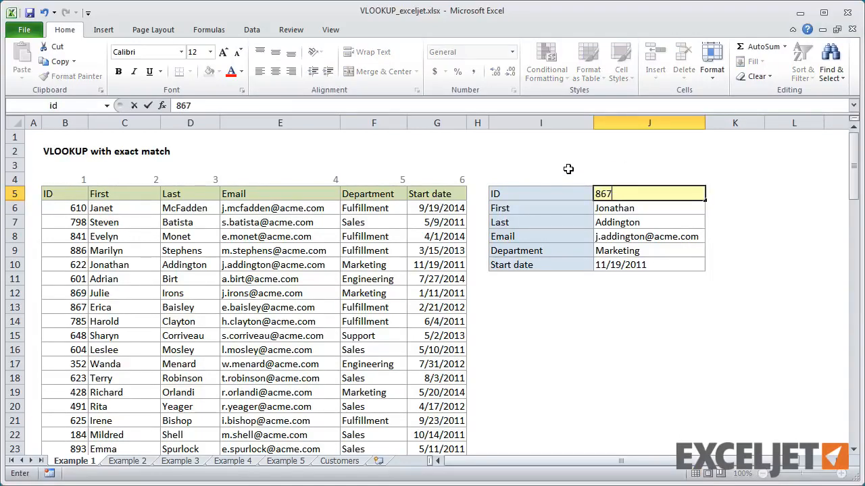
{"action": "key", "text": "Return"}
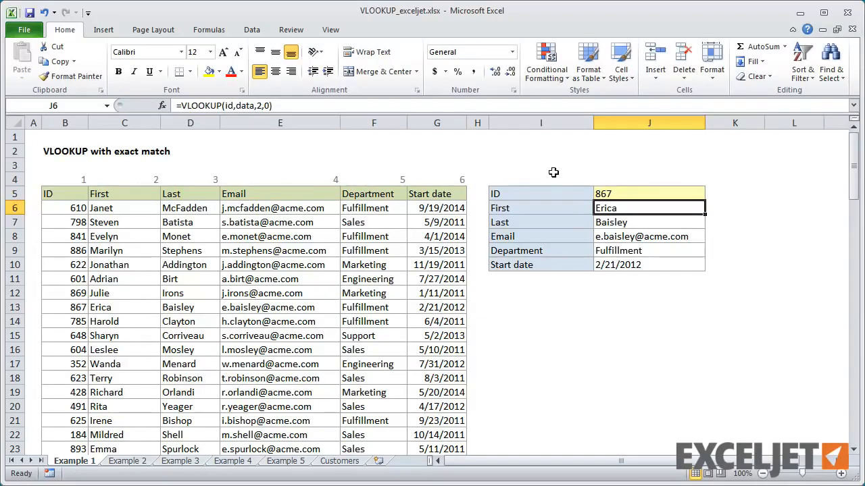
Step: On the Example 2 sheet, name the sales and commission rate range G6:H11 comm_table
{"action": "left_click", "coordinate": [121, 462]}
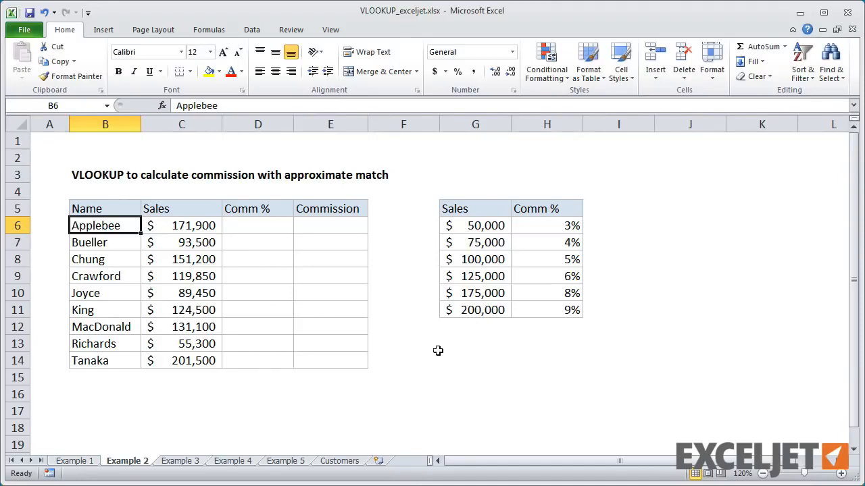
{"action": "left_click_drag", "start_coordinate": [466, 225], "coordinate": [542, 308]}
{"action": "left_click", "coordinate": [74, 106]}
{"action": "type", "text": "c"}
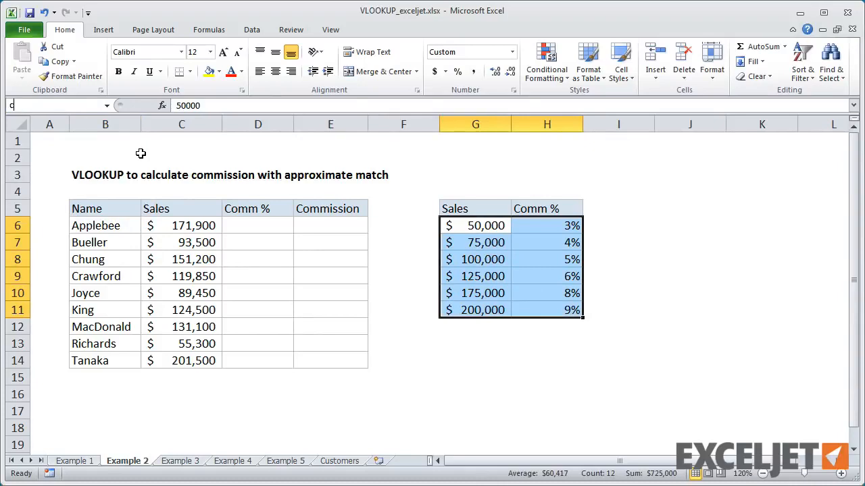
{"action": "type", "text": "omm_table"}
{"action": "key", "text": "Return"}
Step: Enter the approximate-match formula =VLOOKUP(C6,comm_table,2,1) in the first Comm % cell, D6
{"action": "left_click", "coordinate": [262, 225]}
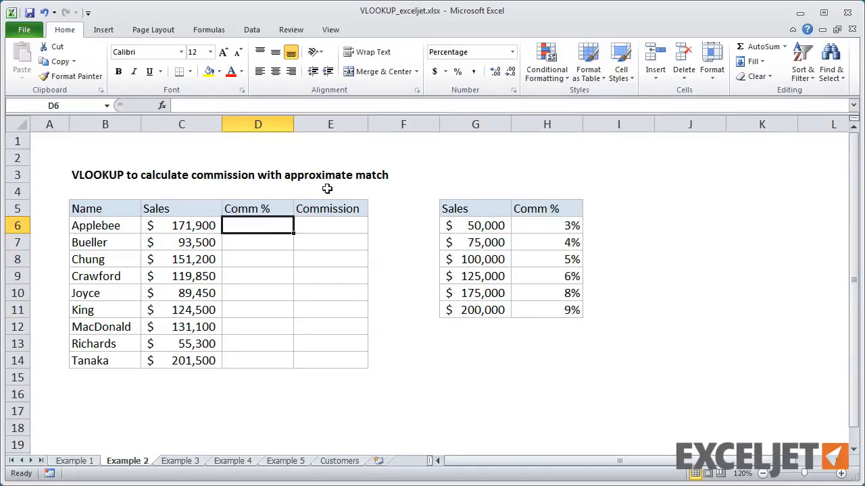
{"action": "type", "text": "=vl"}
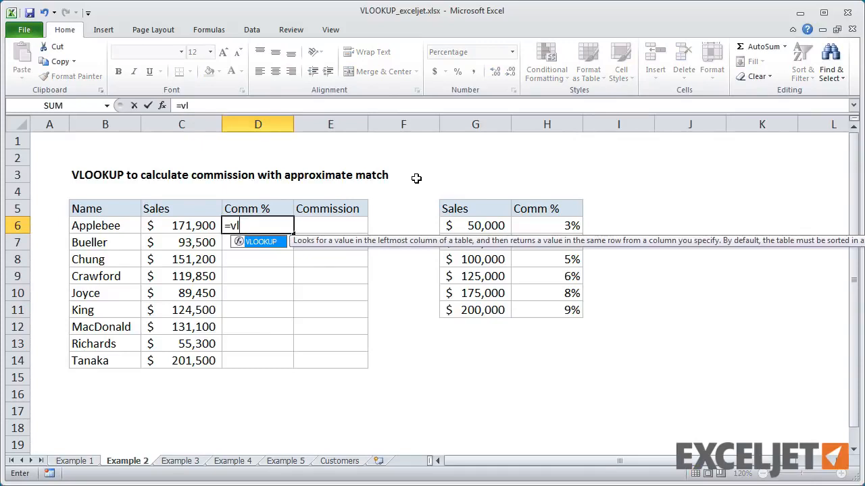
{"action": "key", "text": "Tab"}
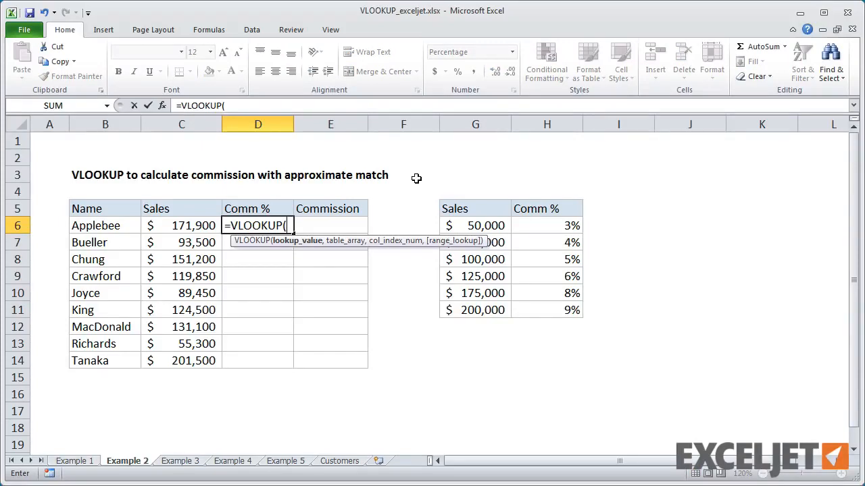
{"action": "left_click", "coordinate": [194, 225]}
{"action": "type", "text": ","}
{"action": "left_click_drag", "start_coordinate": [447, 223], "coordinate": [541, 309]}
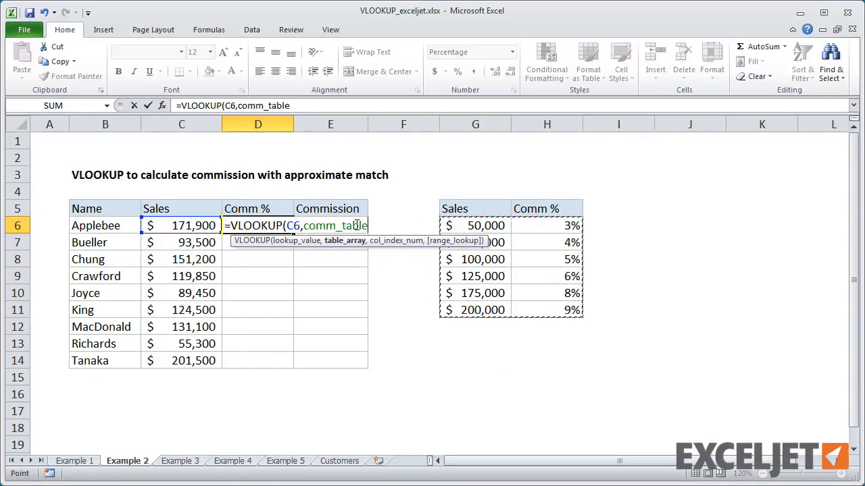
{"action": "type", "text": ","}
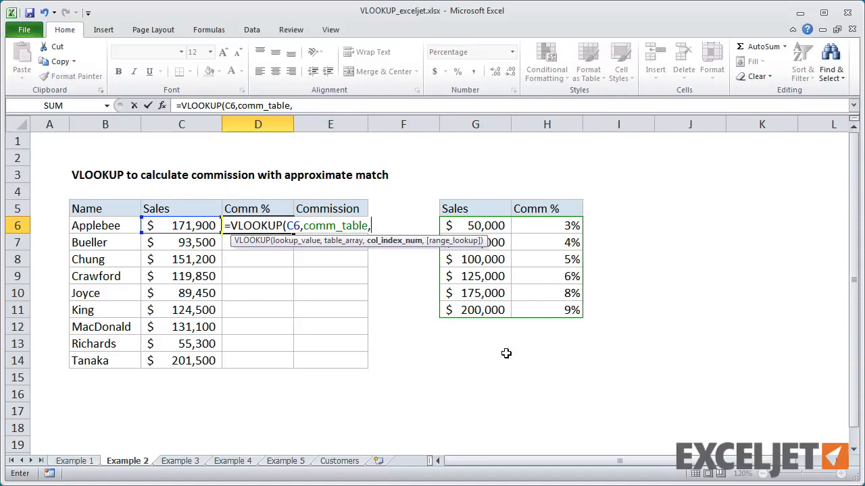
{"action": "type", "text": "2,"}
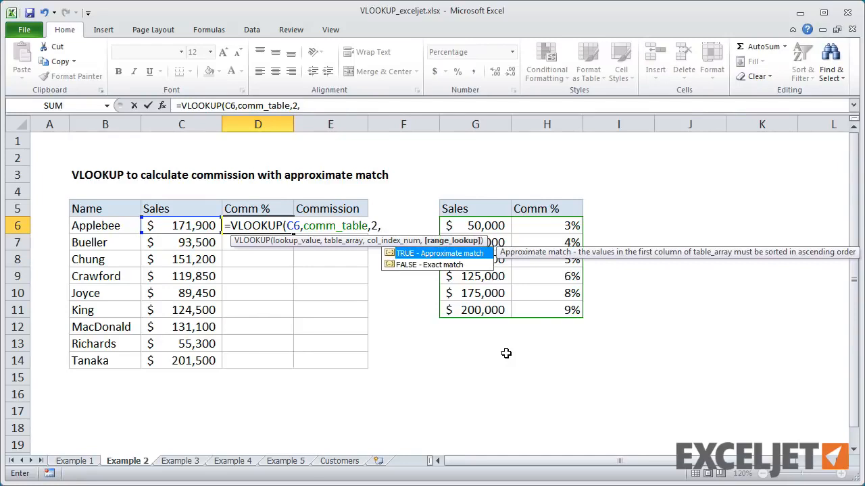
{"action": "type", "text": "1)"}
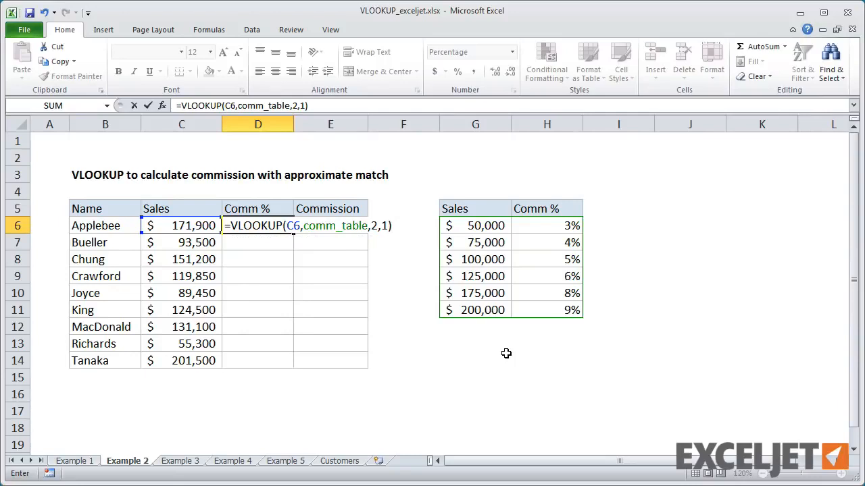
{"action": "key", "text": "Return"}
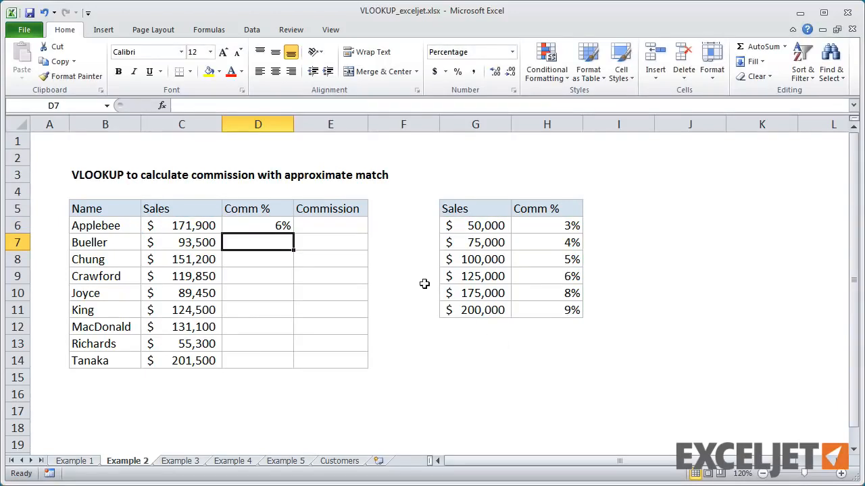
Step: Check D6 against its sales amount and the commission table, and fill its VLOOKUP formula down through D14
{"action": "left_click", "coordinate": [267, 226]}
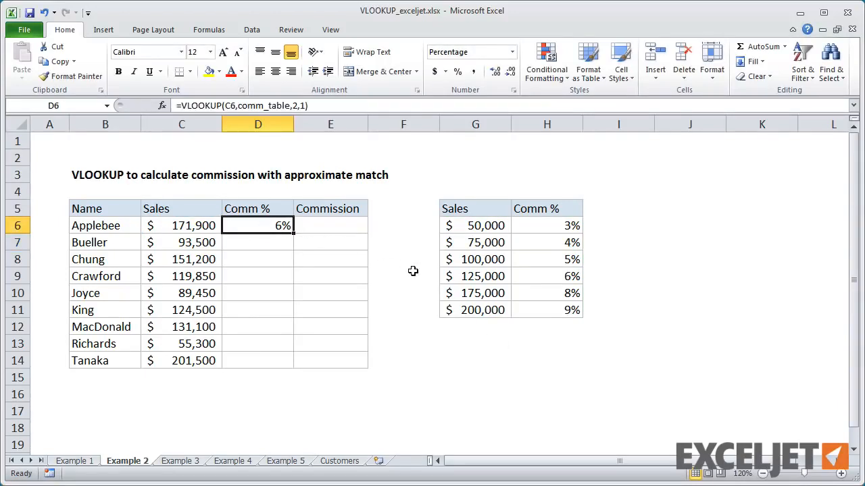
{"action": "left_click", "coordinate": [173, 227]}
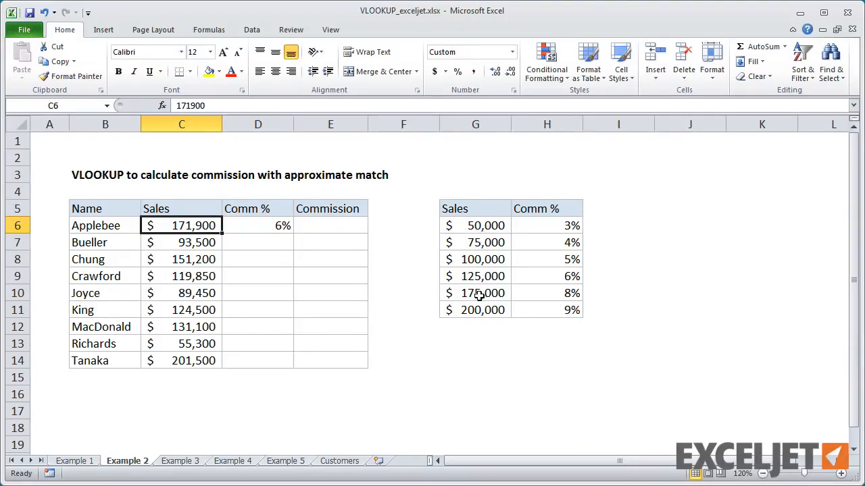
{"action": "left_click", "coordinate": [428, 294]}
{"action": "left_click", "coordinate": [426, 280]}
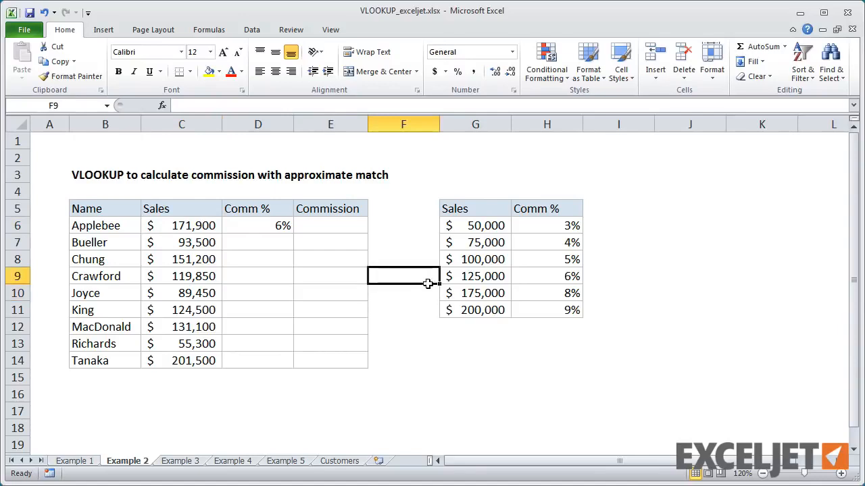
{"action": "left_click", "coordinate": [547, 276]}
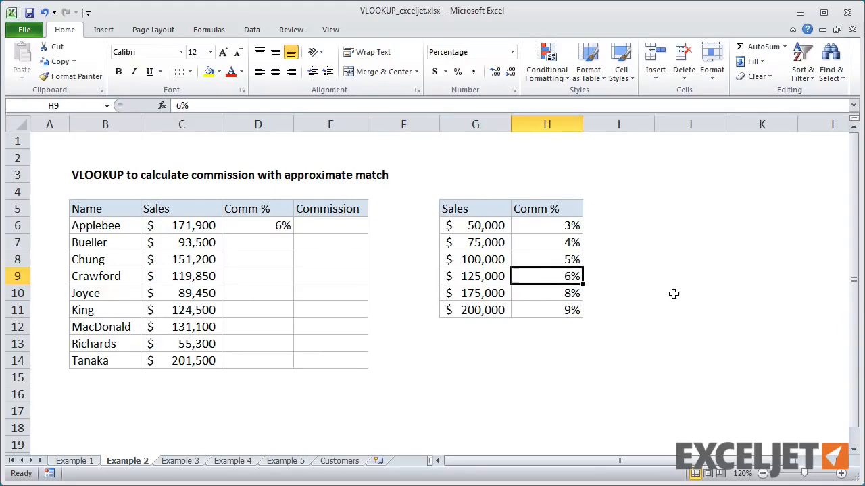
{"action": "left_click", "coordinate": [273, 227]}
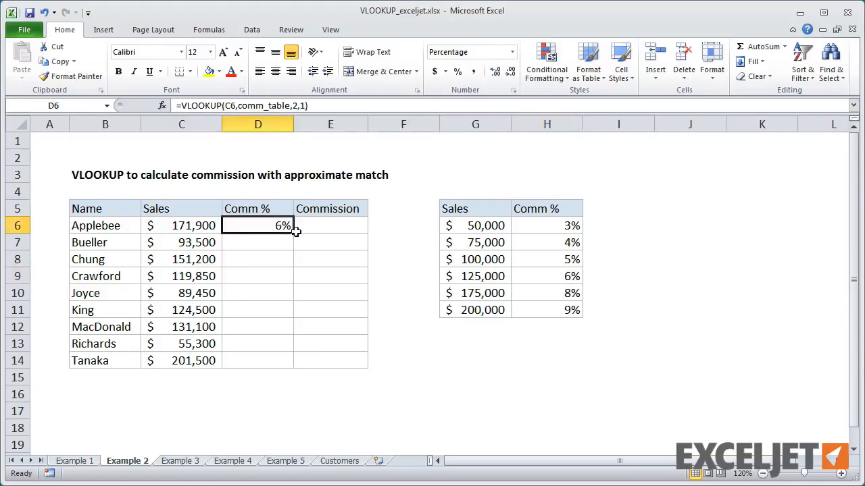
{"action": "double_click", "coordinate": [293, 233]}
{"action": "left_click", "coordinate": [279, 226]}
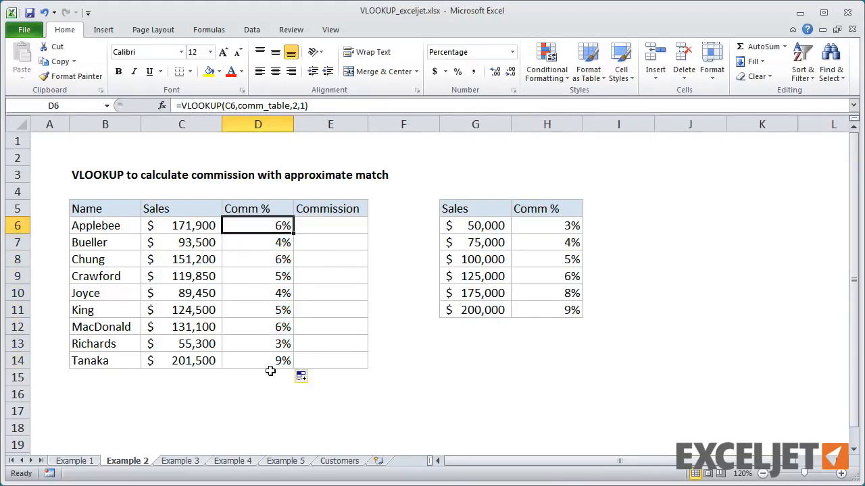
Step: Calculate the commission in E6 with =C6*D6 and fill the formula down through E14
{"action": "left_click", "coordinate": [328, 230]}
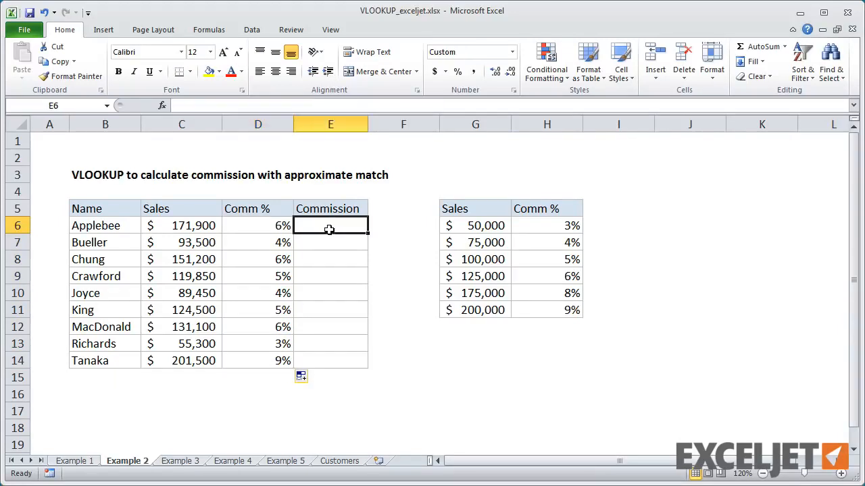
{"action": "type", "text": "="}
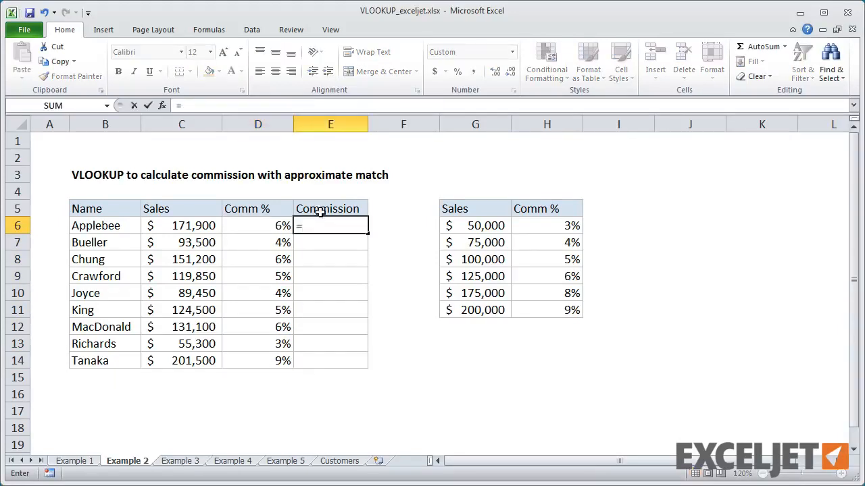
{"action": "left_click", "coordinate": [208, 225]}
{"action": "type", "text": "*"}
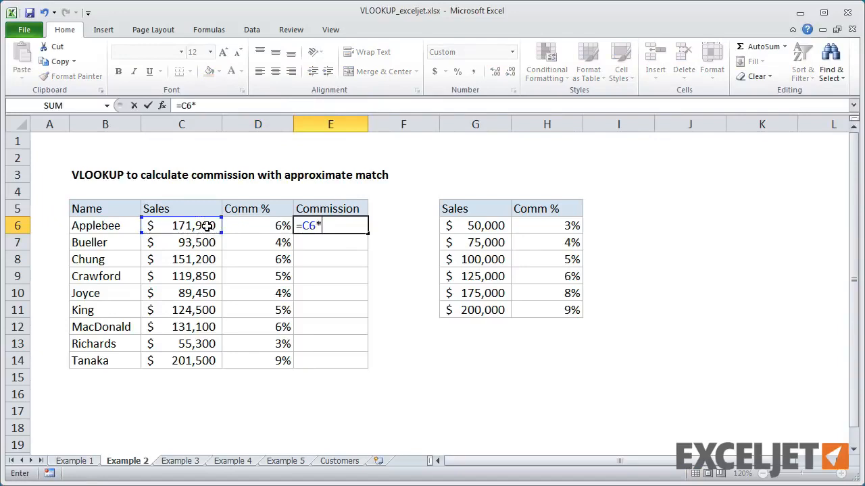
{"action": "left_click", "coordinate": [243, 225]}
{"action": "key", "text": "Return"}
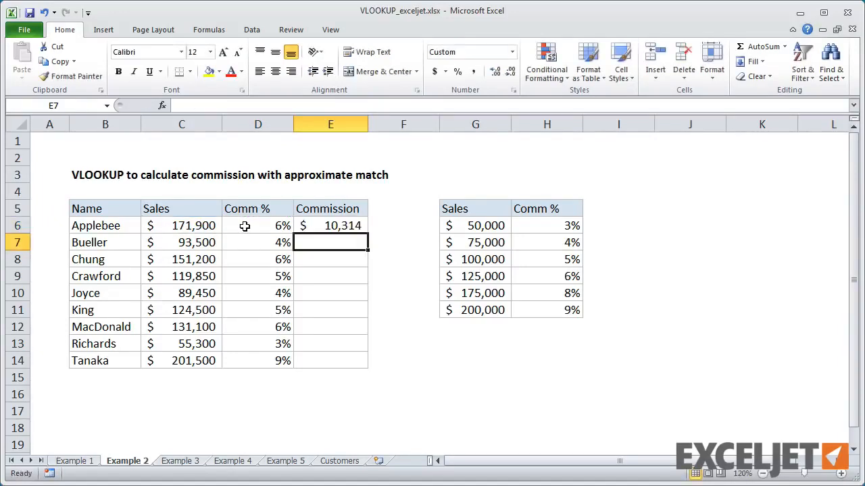
{"action": "left_click", "coordinate": [300, 226]}
{"action": "double_click", "coordinate": [368, 233]}
{"action": "left_click", "coordinate": [347, 227]}
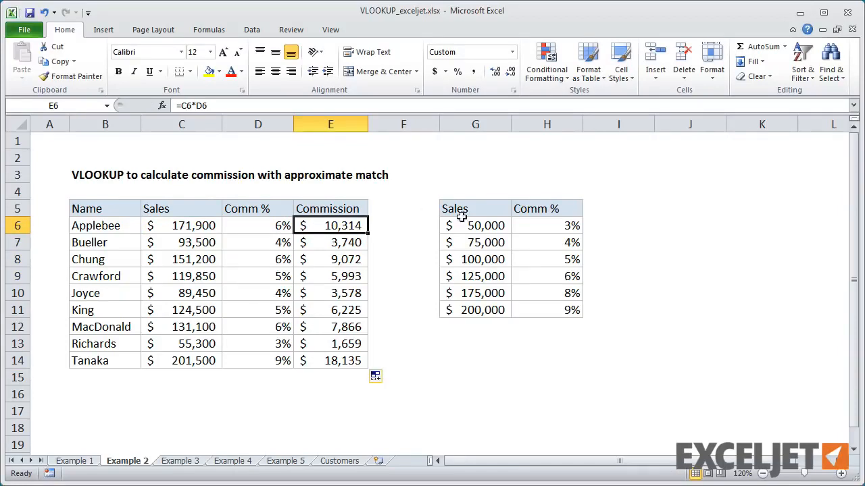
Step: Try a 5% commission rate for the $50,000 tier in H6 and undo the change
{"action": "left_click", "coordinate": [560, 223]}
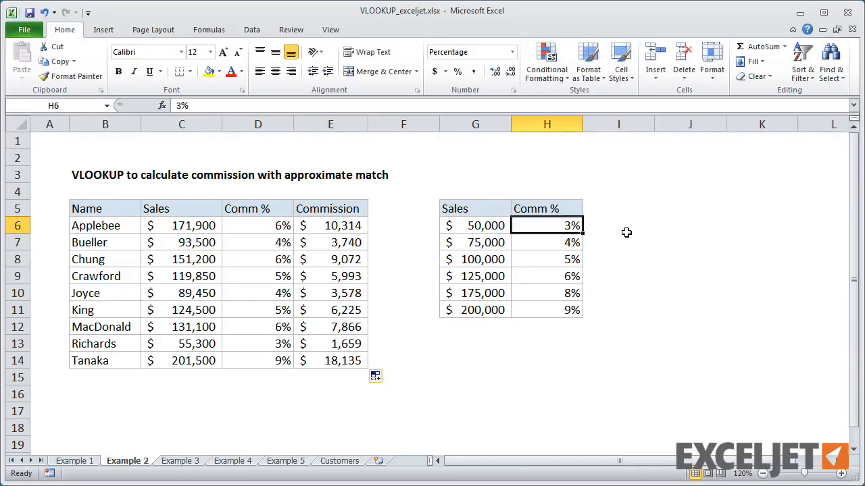
{"action": "type", "text": "5"}
{"action": "key", "text": "Return"}
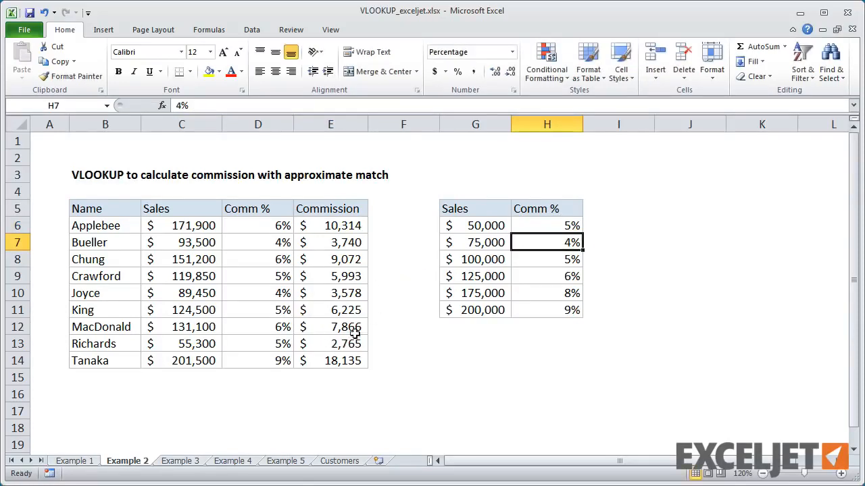
{"action": "key", "text": "ctrl+z"}
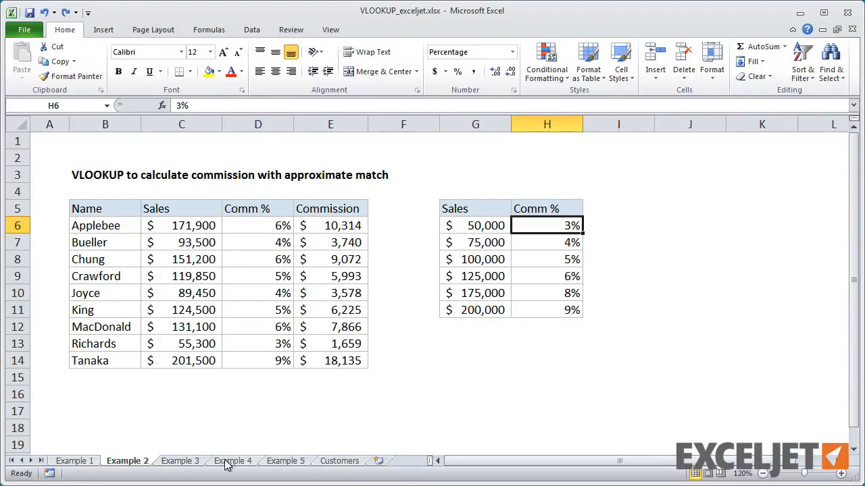
Step: On the Example 3 sheet, review the nested IF formula in H5 and name the score and grade range K5:L9 grade_key
{"action": "left_click", "coordinate": [192, 462]}
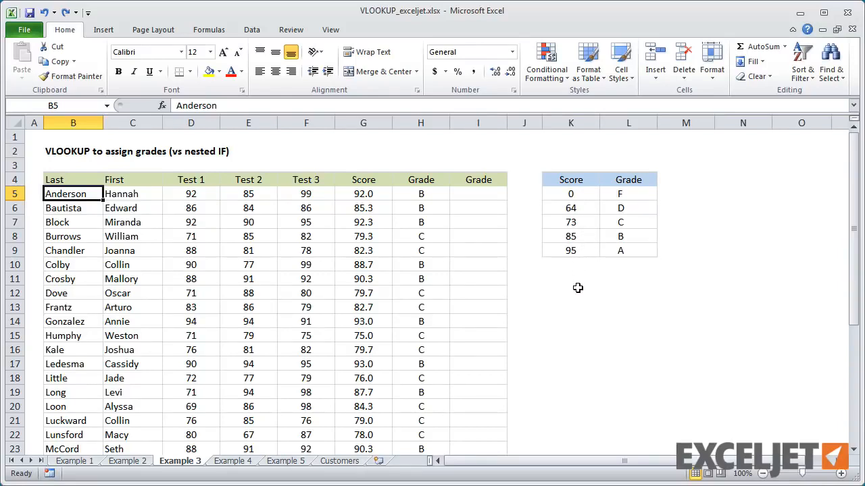
{"action": "left_click", "coordinate": [433, 194]}
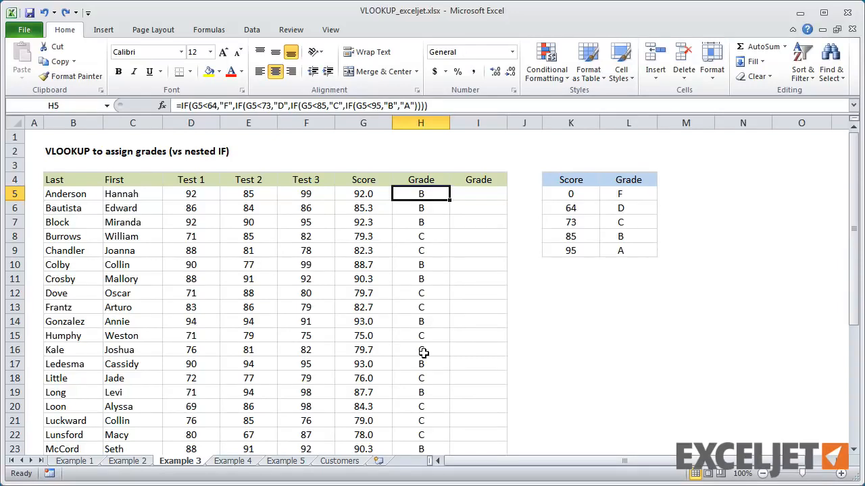
{"action": "left_click", "coordinate": [469, 195]}
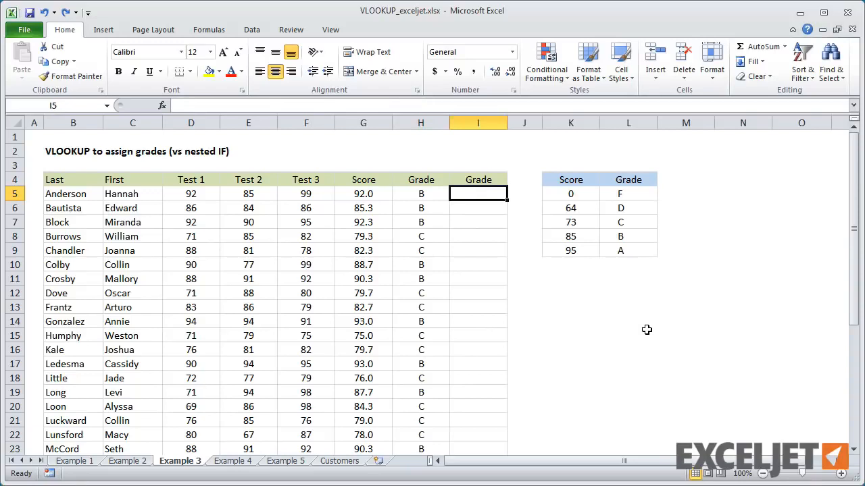
{"action": "left_click_drag", "start_coordinate": [575, 195], "coordinate": [619, 247]}
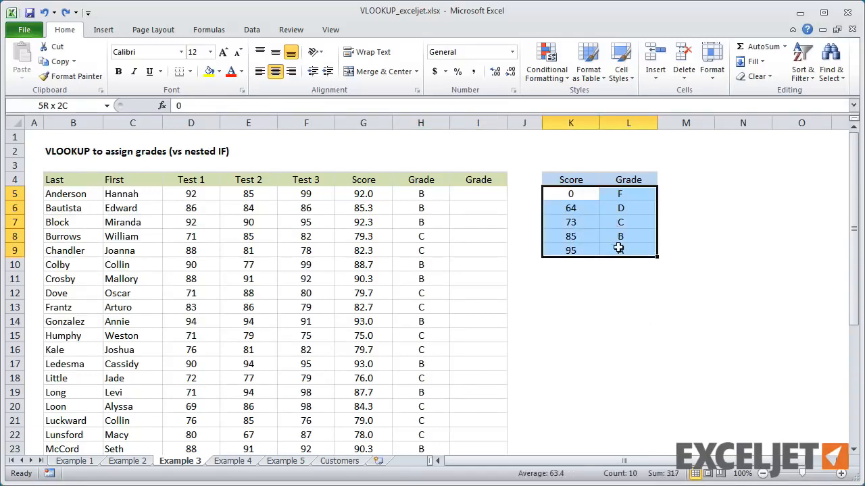
{"action": "left_click", "coordinate": [67, 103]}
{"action": "type", "text": "grade_key"}
{"action": "key", "text": "Return"}
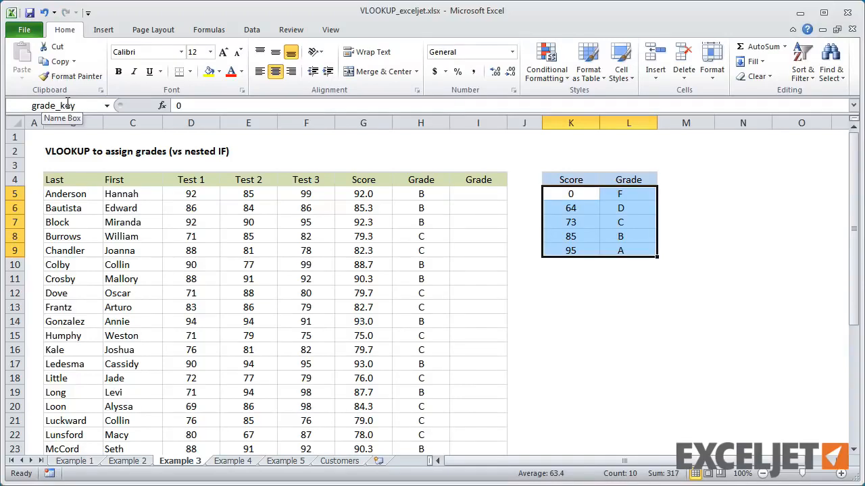
Step: Enter =VLOOKUP(G5,grade_key,2,1) in I5 to assign the first student's grade by approximate match
{"action": "left_click", "coordinate": [476, 194]}
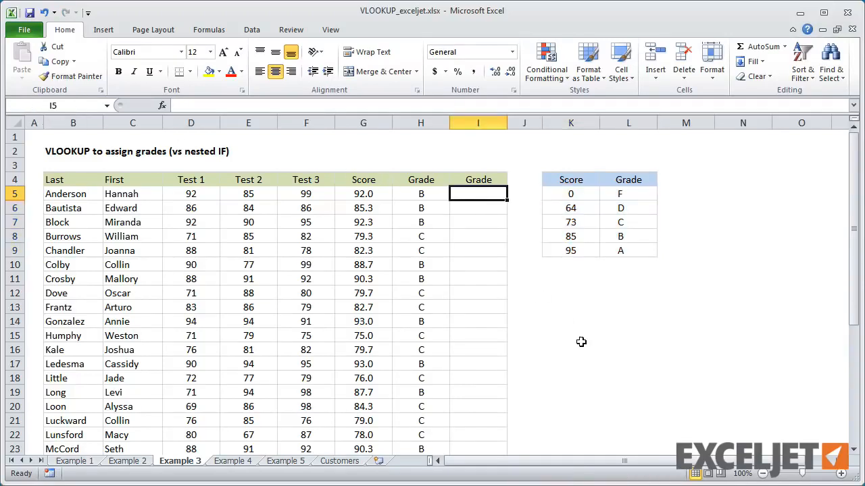
{"action": "type", "text": "=v"}
{"action": "type", "text": "l"}
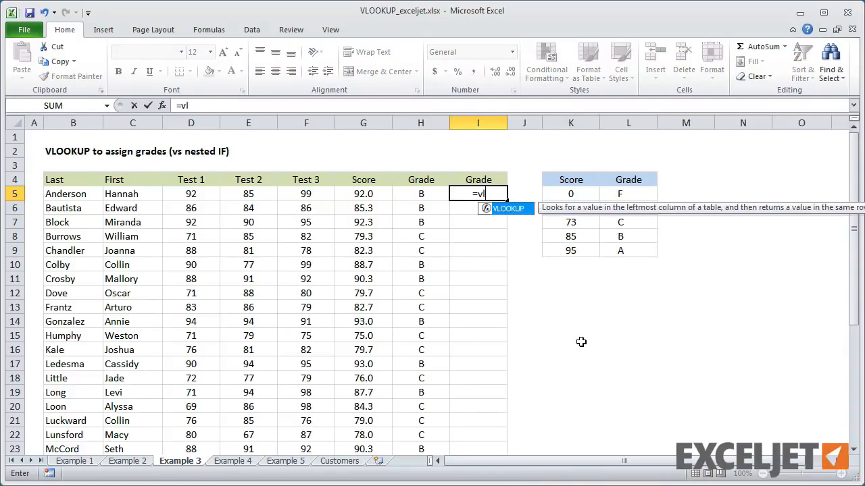
{"action": "key", "text": "Tab"}
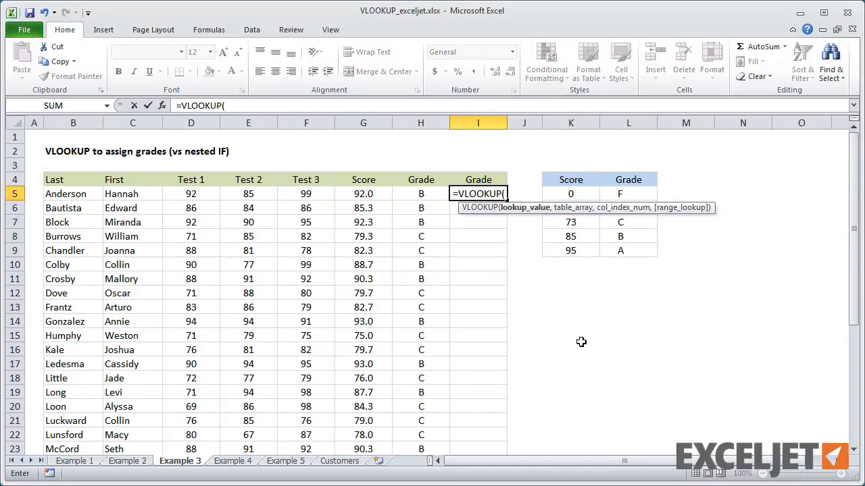
{"action": "left_click", "coordinate": [360, 194]}
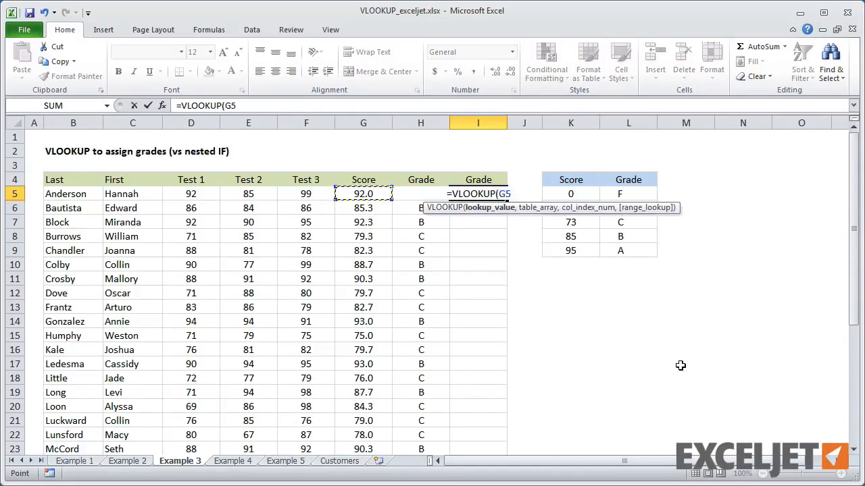
{"action": "type", "text": ","}
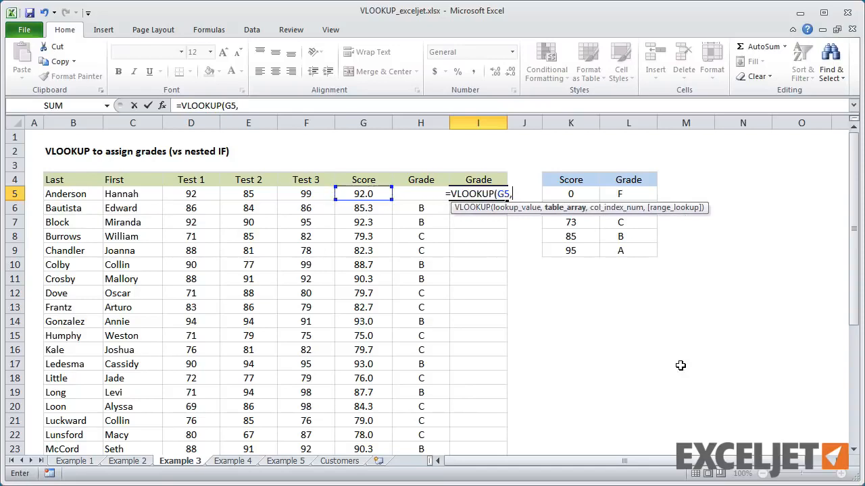
{"action": "left_click_drag", "start_coordinate": [578, 194], "coordinate": [623, 252]}
{"action": "type", "text": ","}
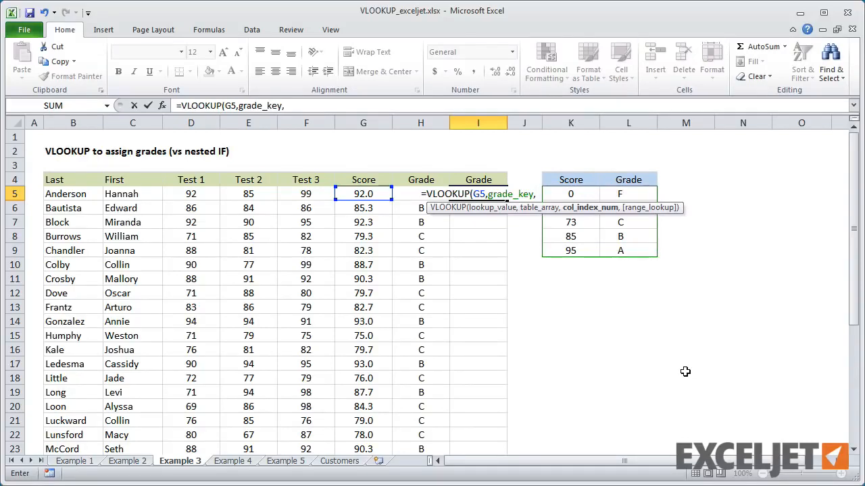
{"action": "type", "text": "2"}
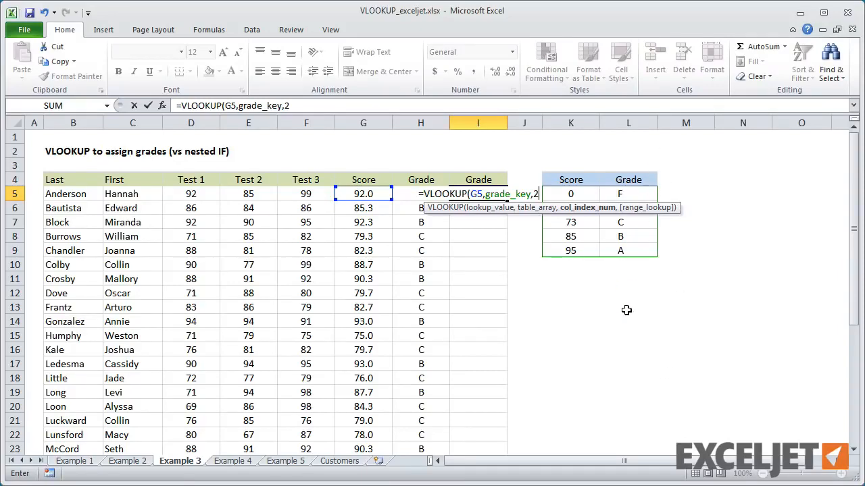
{"action": "type", "text": ","}
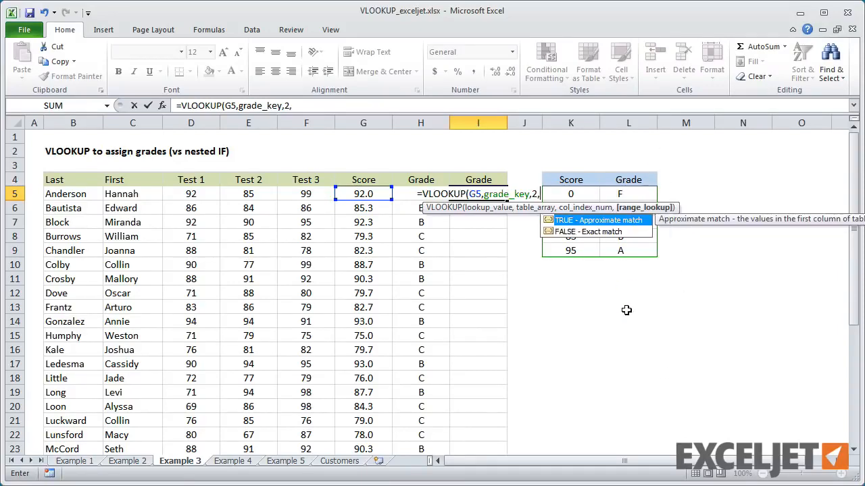
{"action": "type", "text": "1"}
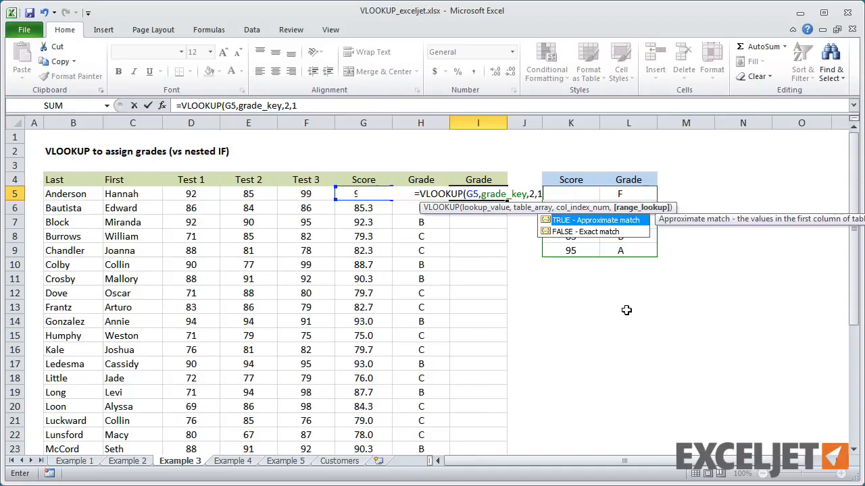
{"action": "type", "text": ")"}
{"action": "key", "text": "Return"}
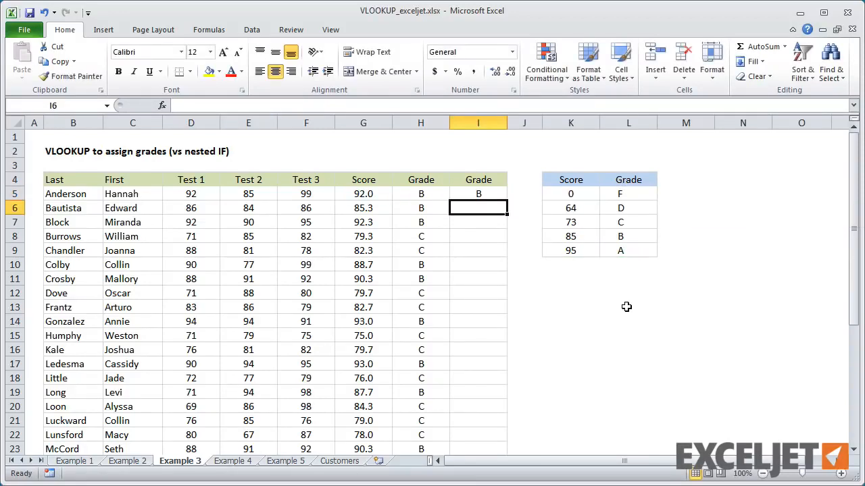
Step: Fill the VLOOKUP formula from I5 down the second Grade column for all students
{"action": "left_click", "coordinate": [474, 193]}
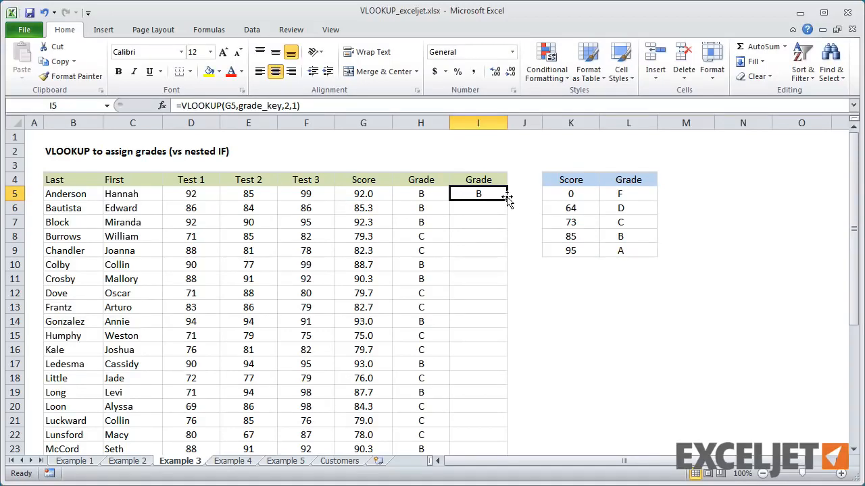
{"action": "double_click", "coordinate": [506, 197]}
{"action": "left_click", "coordinate": [493, 194]}
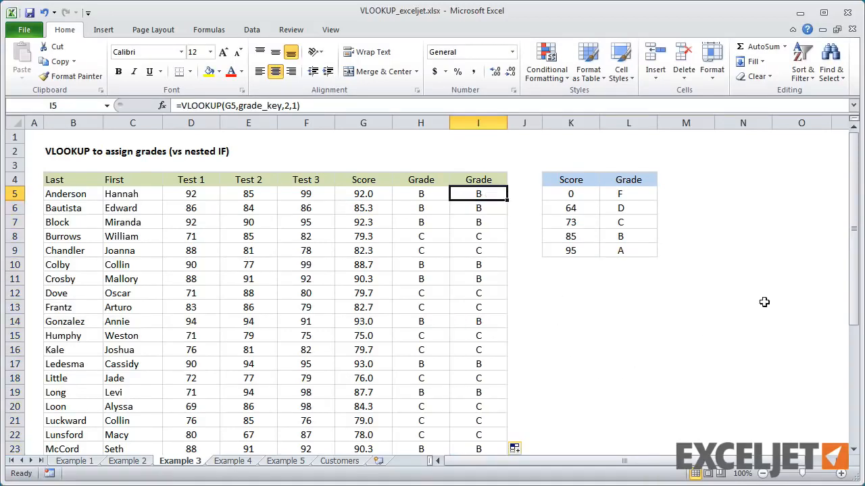
Step: Compare the nested IF formula in H5 with the VLOOKUP formula in I5
{"action": "mouse_move", "coordinate": [855, 184]}
{"action": "left_mouse_down"}
{"action": "mouse_move", "coordinate": [853, 302]}
{"action": "mouse_move", "coordinate": [854, 184]}
{"action": "left_mouse_up"}
{"action": "left_click", "coordinate": [437, 195]}
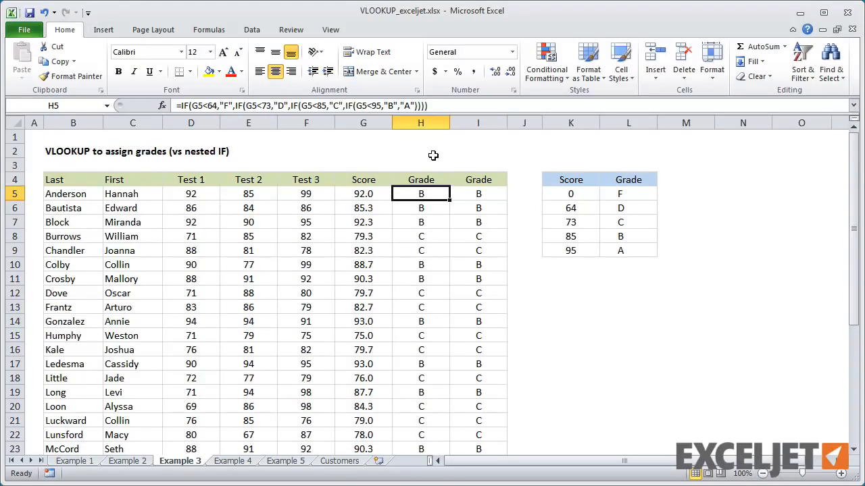
{"action": "left_click", "coordinate": [475, 194]}
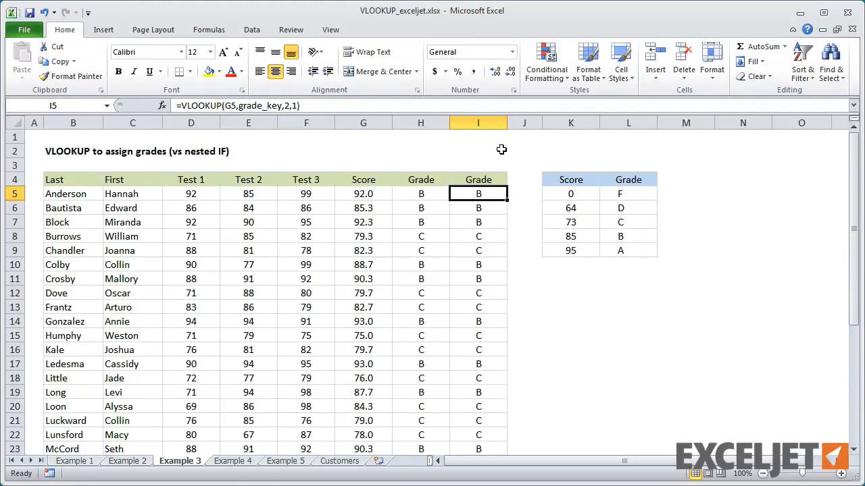
{"action": "key", "text": "Left"}
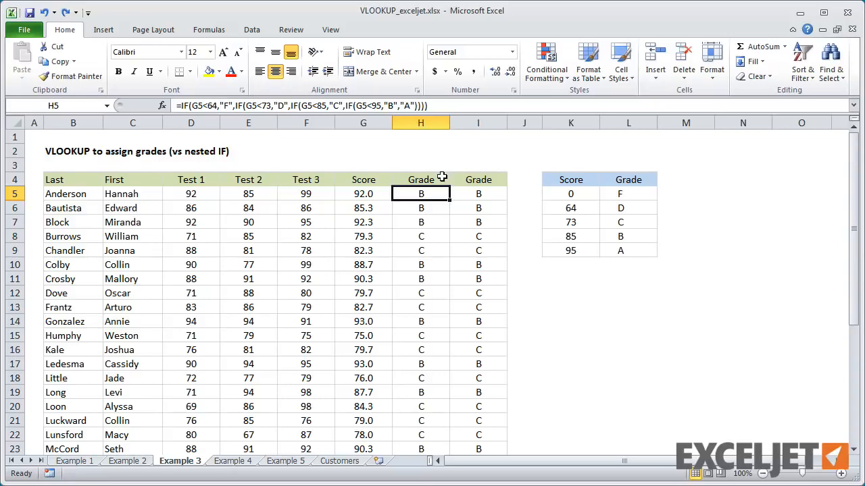
{"action": "left_click", "coordinate": [469, 192]}
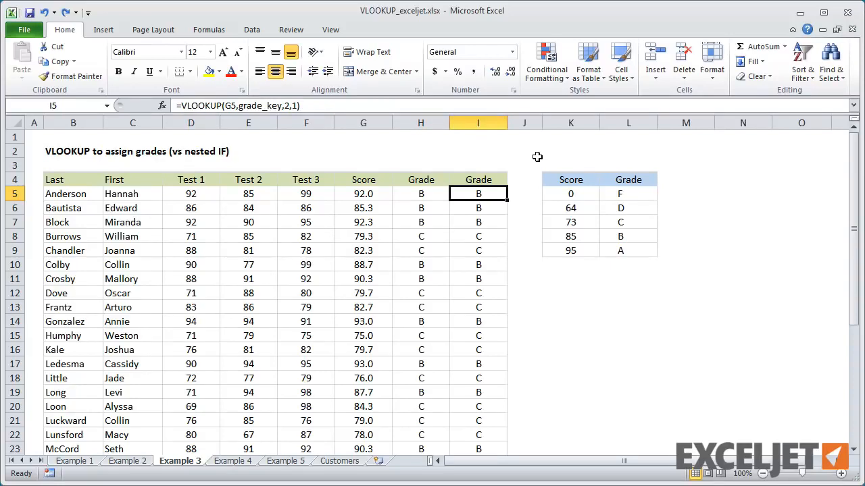
Step: Try a minimum score of 86 for grade A in K9, check the VLOOKUP grades, and undo the change
{"action": "left_click_drag", "start_coordinate": [577, 193], "coordinate": [619, 250]}
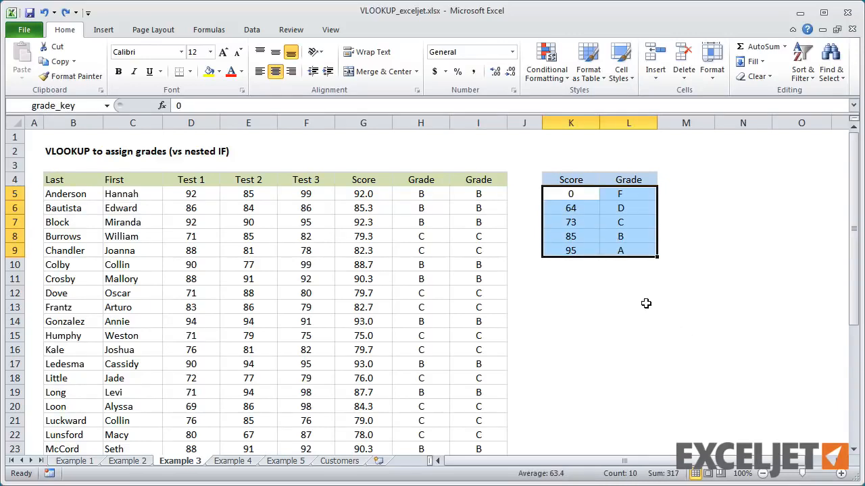
{"action": "left_click", "coordinate": [580, 250]}
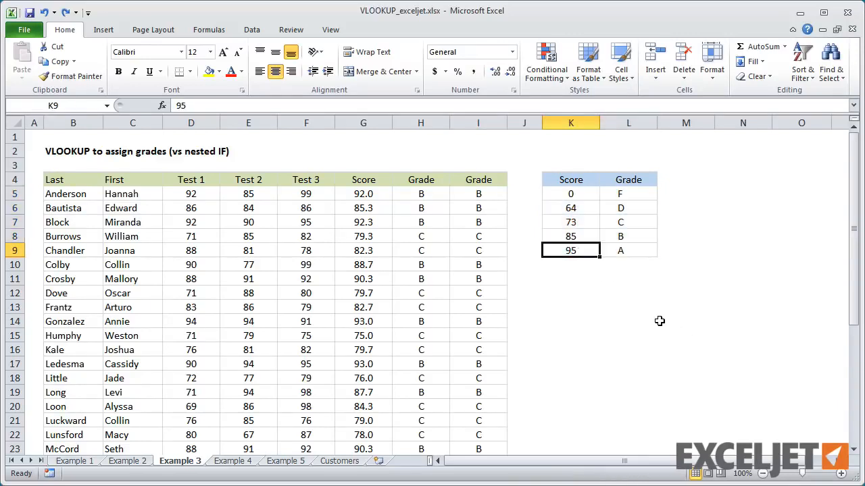
{"action": "type", "text": "86"}
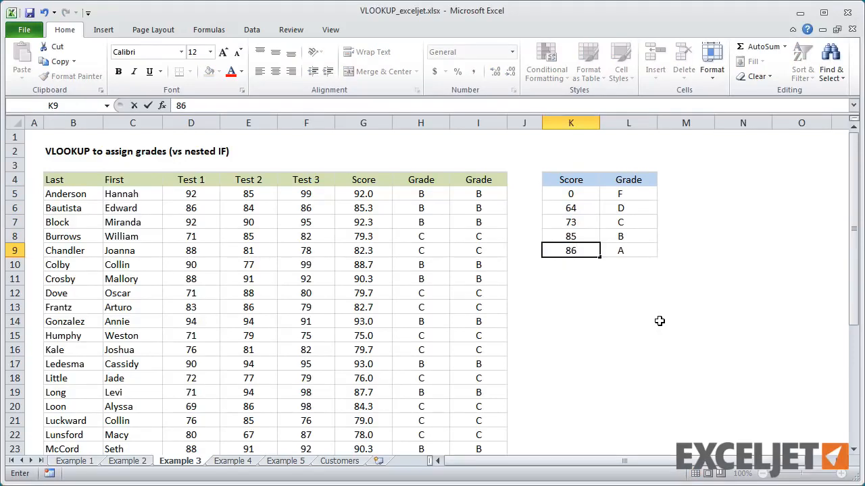
{"action": "key", "text": "Return"}
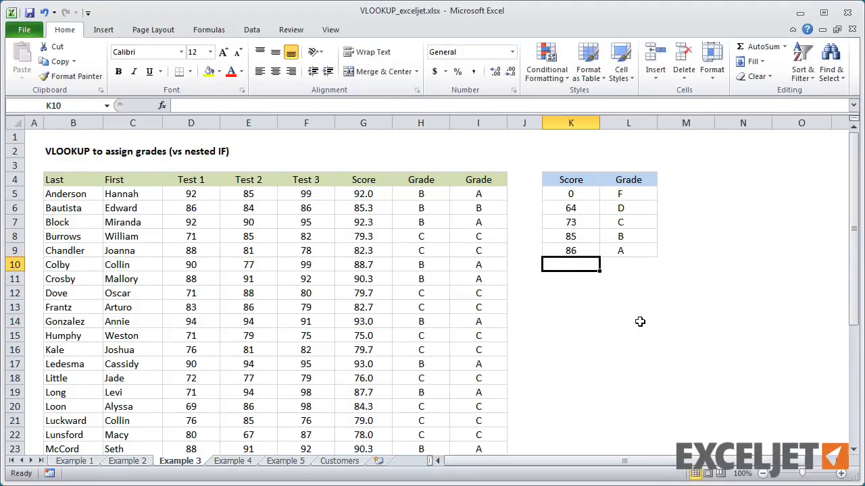
{"action": "left_click", "coordinate": [498, 319]}
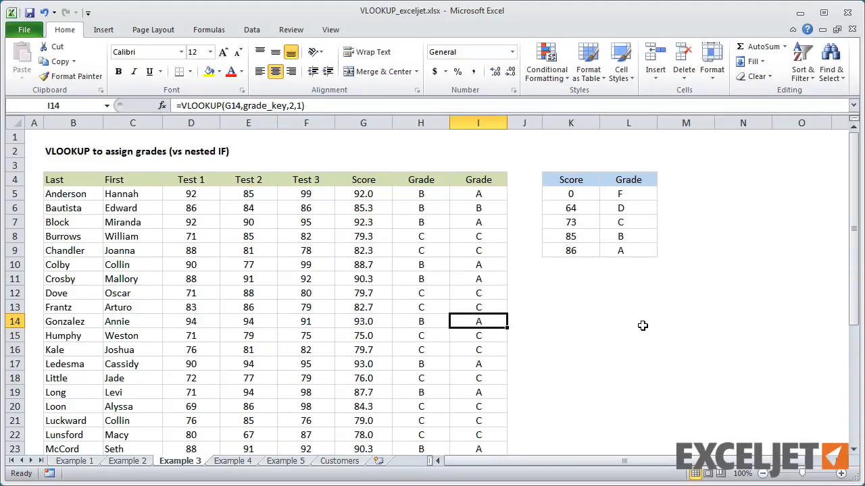
{"action": "key", "text": "ctrl+z"}
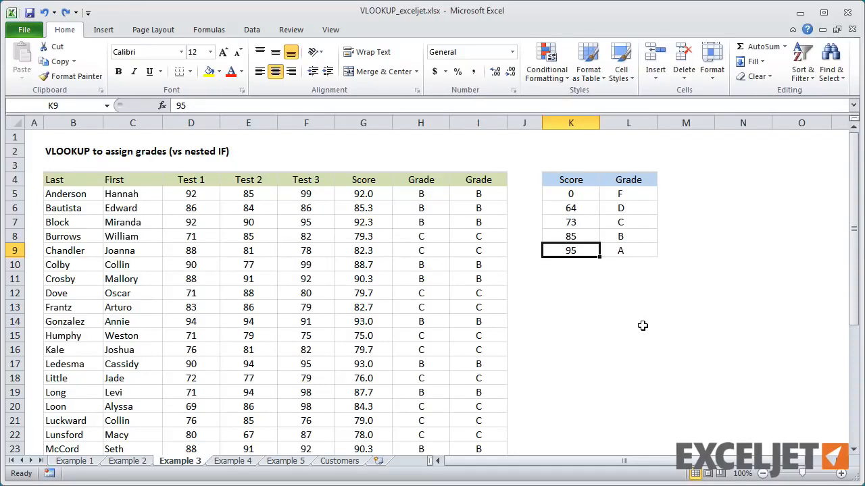
Step: On the Example 4 sheet, examine the Department column, the group A and B definitions, and the empty Group column
{"action": "left_click", "coordinate": [235, 462]}
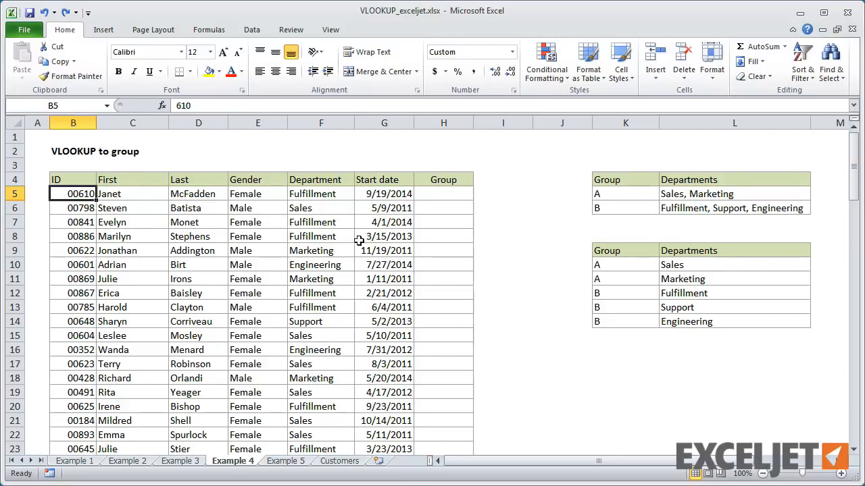
{"action": "left_click_drag", "start_coordinate": [313, 194], "coordinate": [318, 386]}
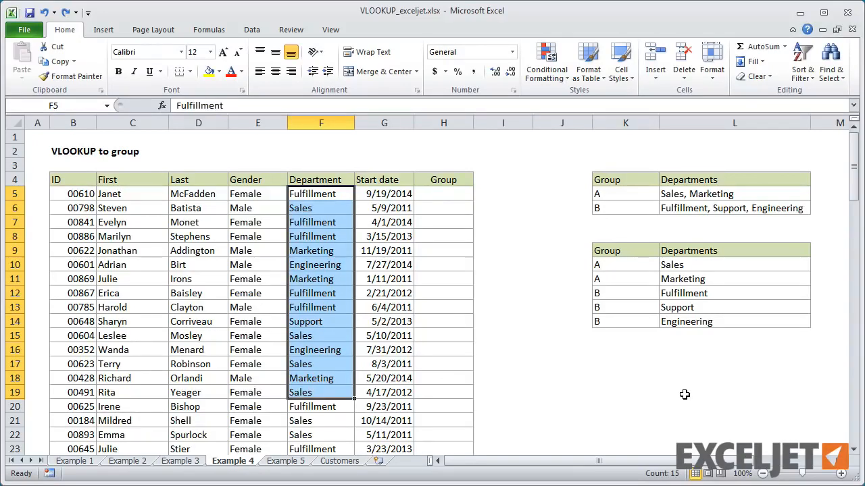
{"action": "left_click", "coordinate": [614, 196]}
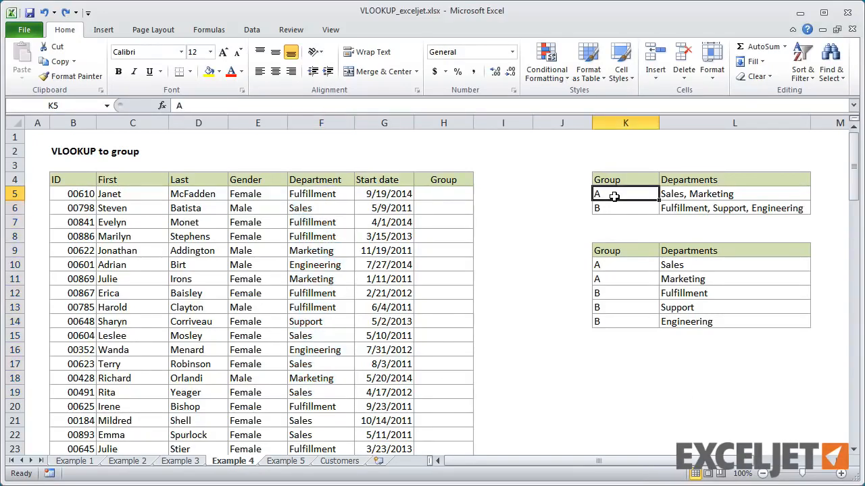
{"action": "left_click", "coordinate": [612, 208]}
{"action": "left_click", "coordinate": [611, 192]}
{"action": "left_click", "coordinate": [609, 208]}
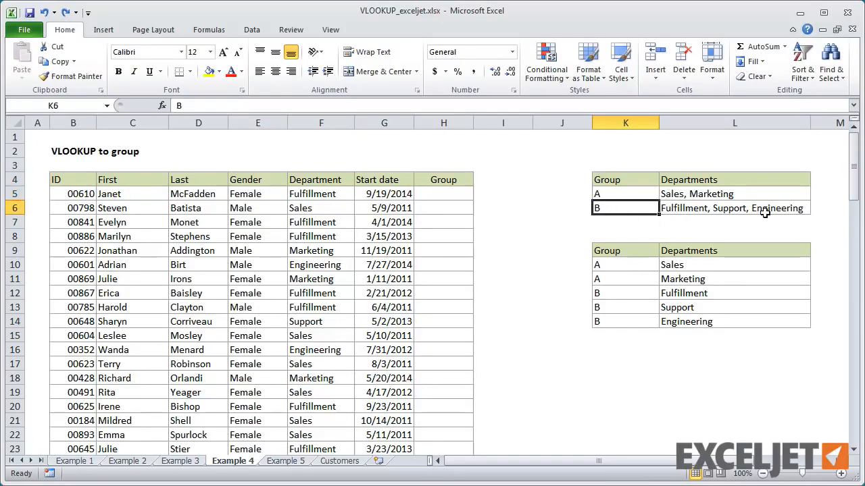
{"action": "left_click", "coordinate": [467, 193]}
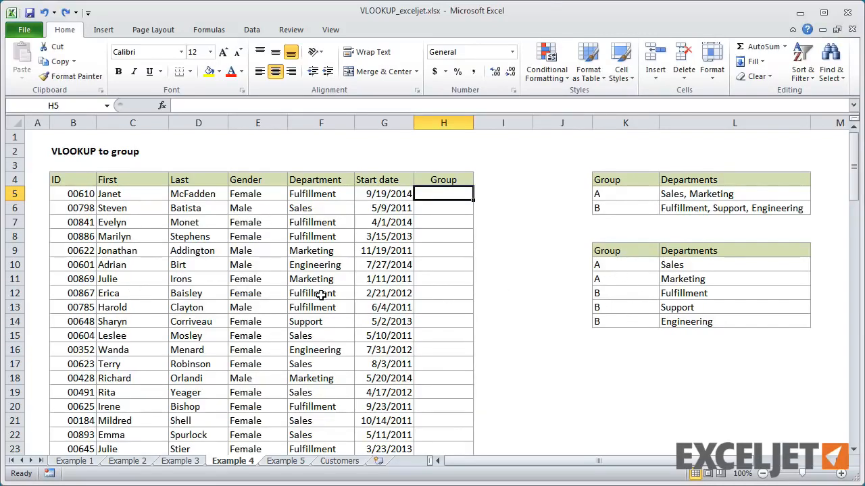
Step: Rearrange the lower table K9:L14 so Departments comes before Group, then slightly widen column K and narrow column J
{"action": "left_click", "coordinate": [686, 268]}
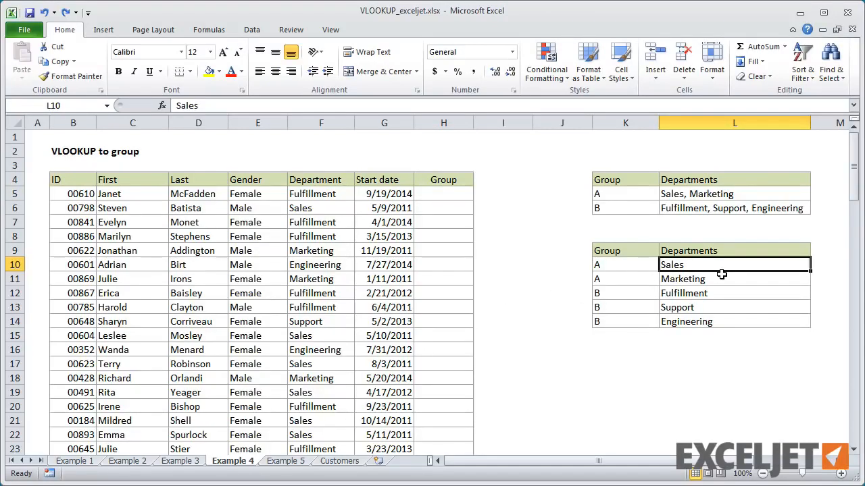
{"action": "key", "text": "ctrl+shift+Down"}
{"action": "left_click_drag", "start_coordinate": [672, 251], "coordinate": [675, 317]}
{"action": "left_click_drag", "start_coordinate": [660, 284], "coordinate": [608, 282]}
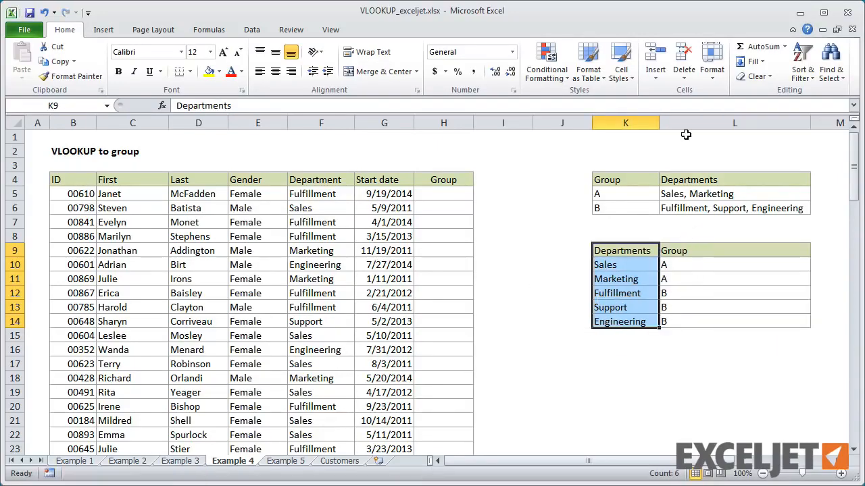
{"action": "left_click_drag", "start_coordinate": [659, 122], "coordinate": [667, 122]}
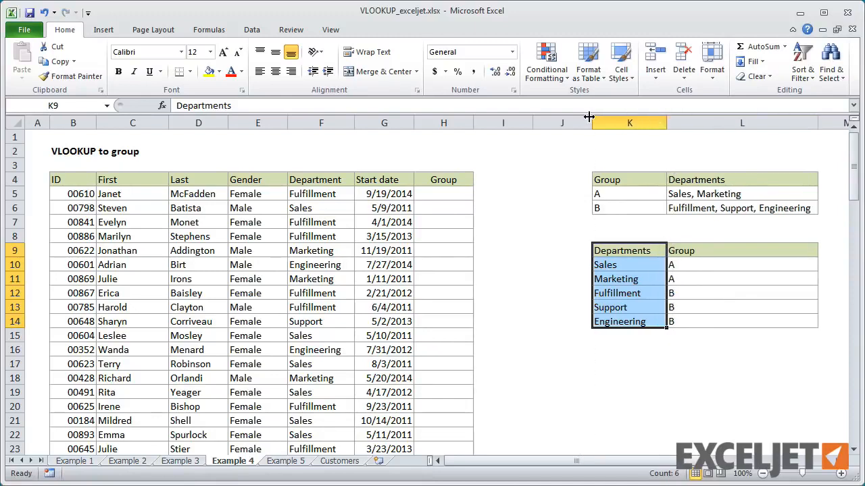
{"action": "left_click_drag", "start_coordinate": [590, 123], "coordinate": [582, 122]}
Step: Name the department and group range K10:L14 dept_table
{"action": "left_click", "coordinate": [628, 265]}
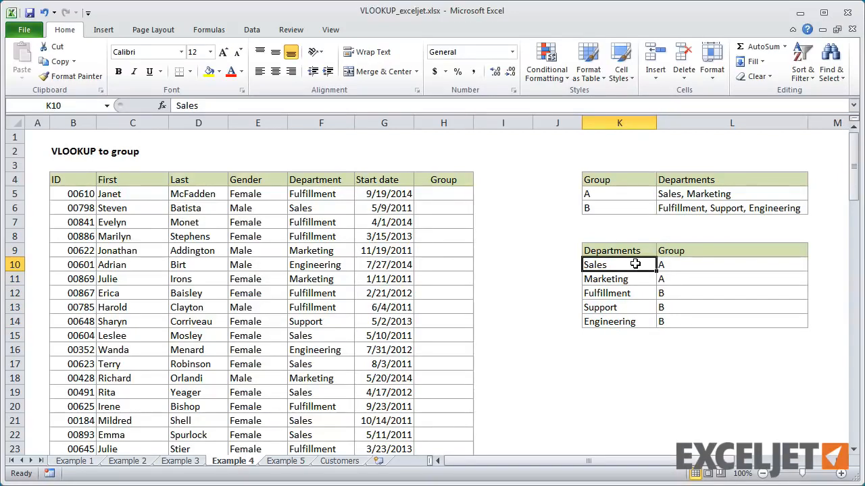
{"action": "left_click_drag", "start_coordinate": [631, 265], "coordinate": [696, 319]}
{"action": "left_click", "coordinate": [47, 105]}
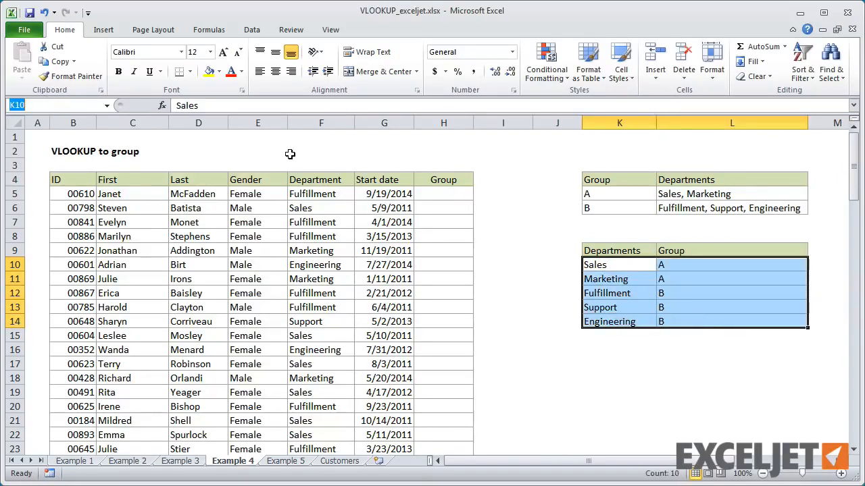
{"action": "type", "text": "dept_table"}
{"action": "key", "text": "Return"}
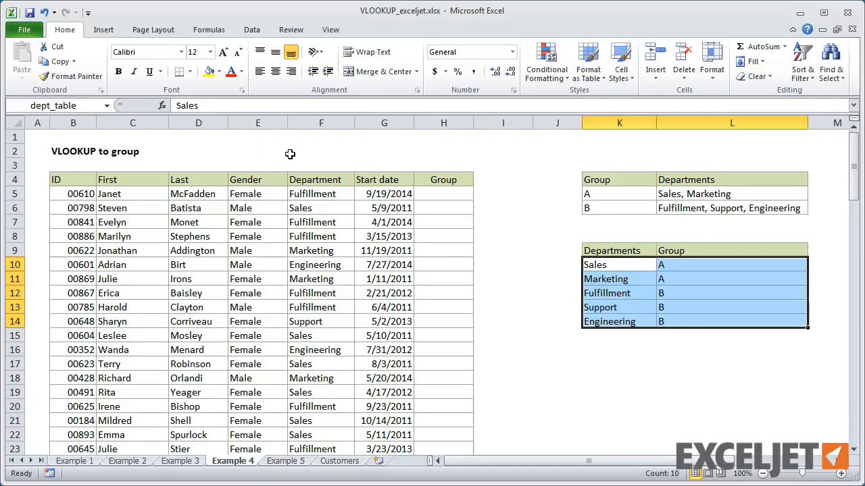
Step: Enter =VLOOKUP(F5,dept_table,2,0) in H5 to look up the first employee's group by department with an exact match
{"action": "left_click", "coordinate": [450, 195]}
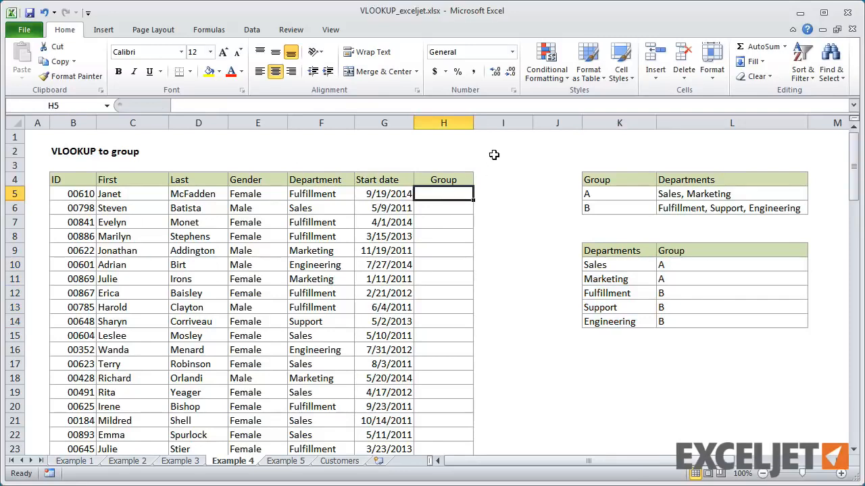
{"action": "type", "text": "=vl"}
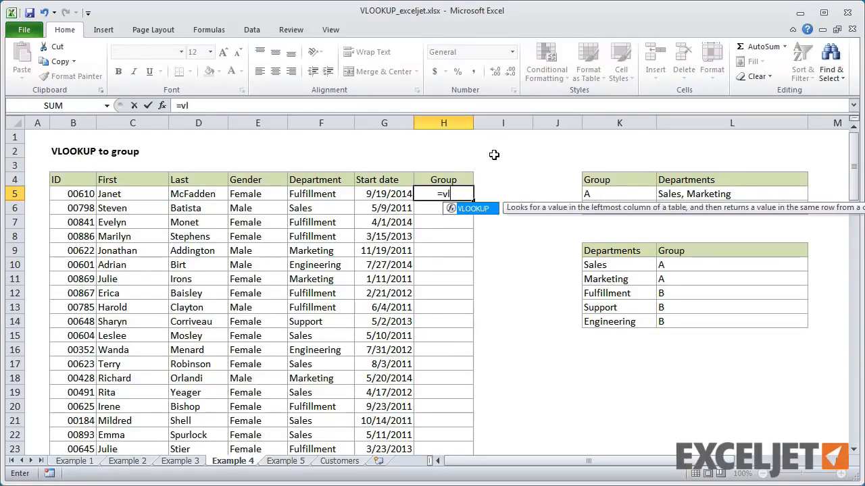
{"action": "key", "text": "Tab"}
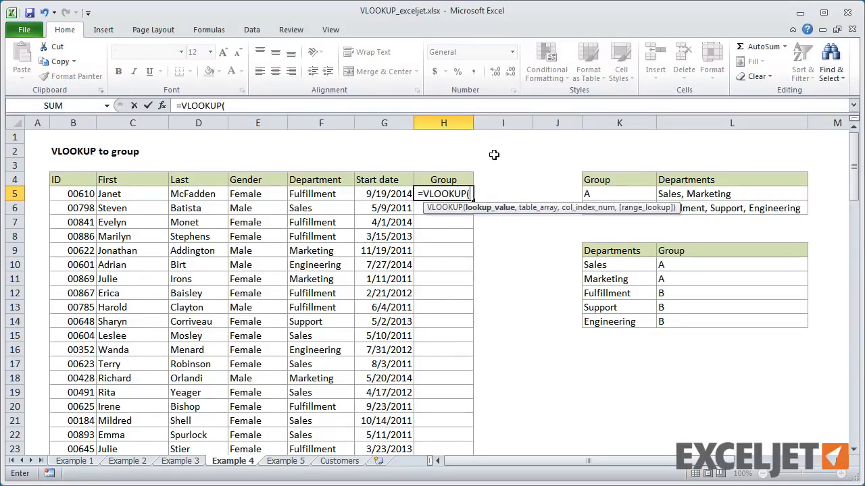
{"action": "left_click", "coordinate": [330, 196]}
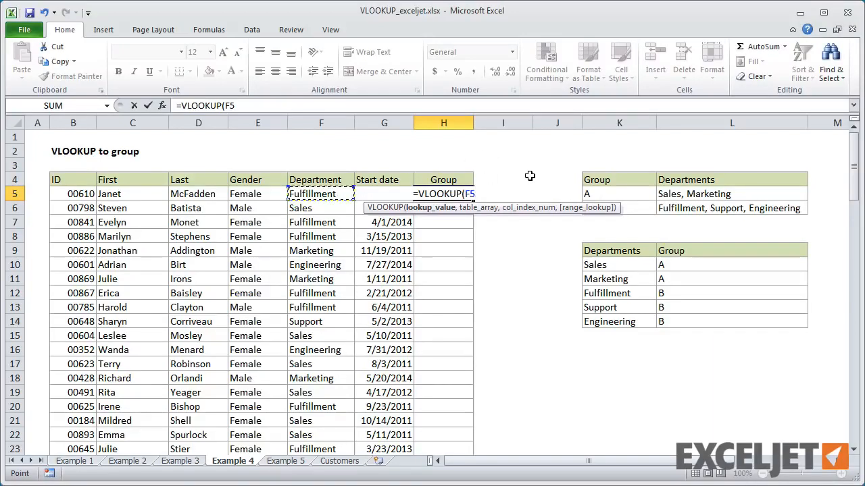
{"action": "type", "text": ","}
{"action": "left_click_drag", "start_coordinate": [625, 266], "coordinate": [696, 320]}
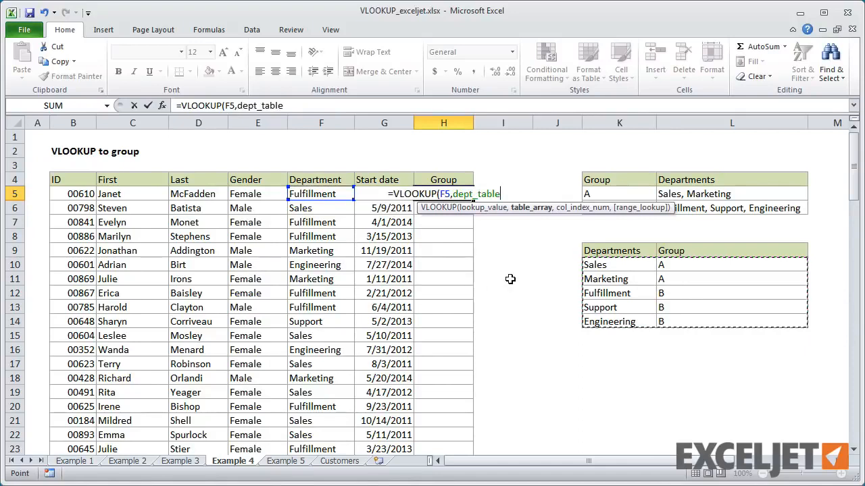
{"action": "type", "text": ","}
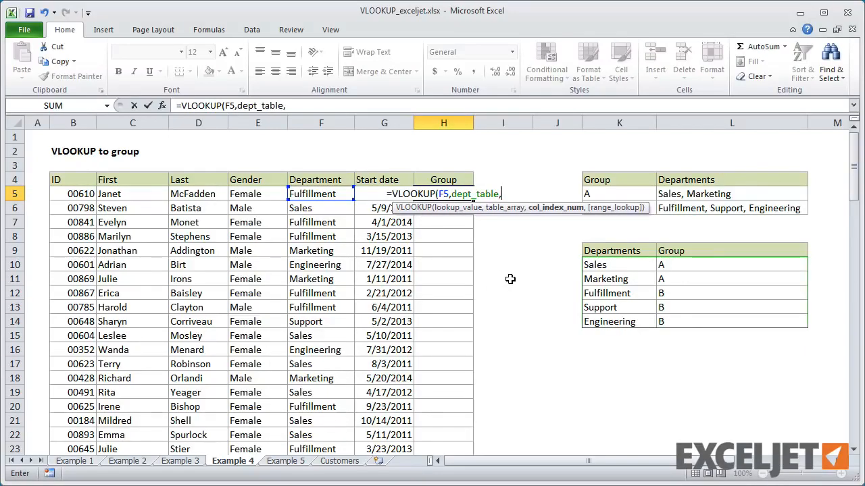
{"action": "type", "text": "2,"}
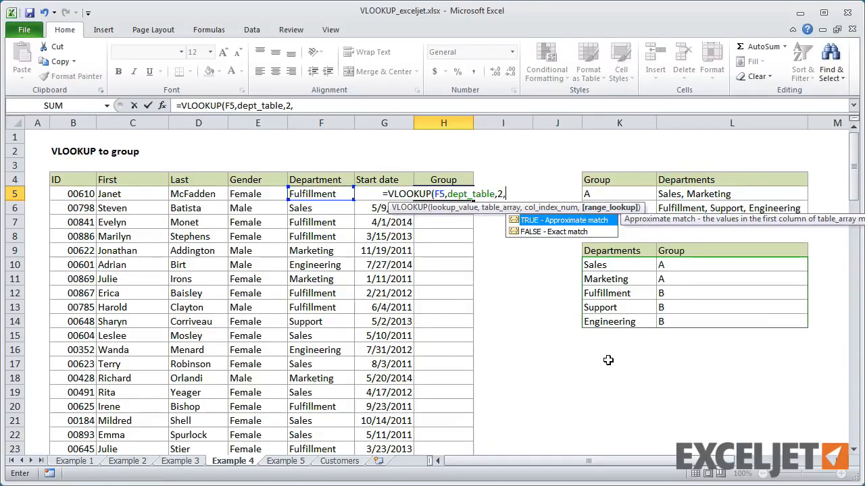
{"action": "type", "text": "0"}
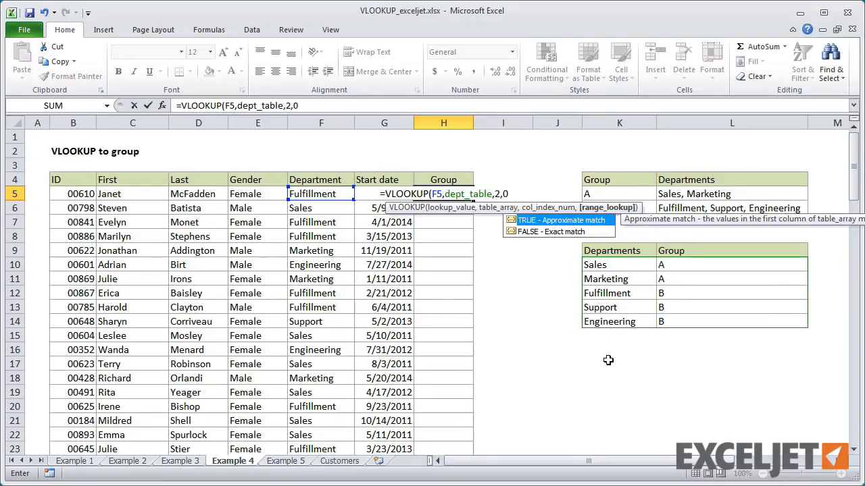
{"action": "key", "text": "Return"}
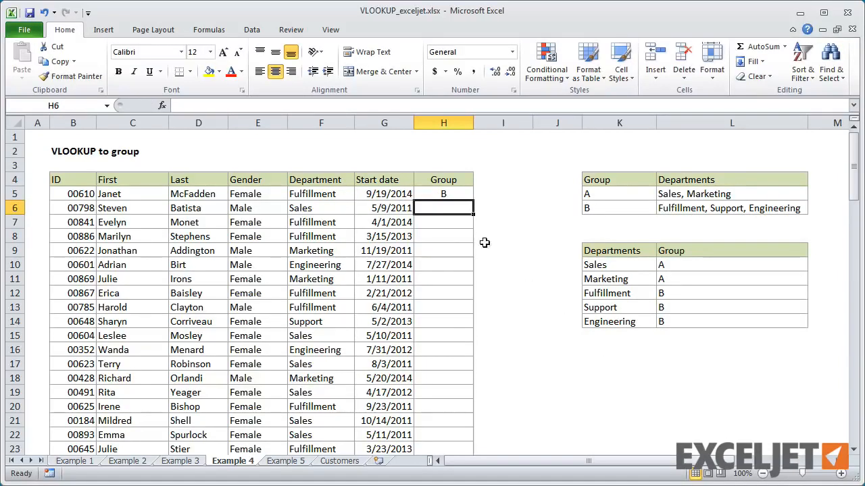
Step: Fill the H5 group formula down the whole Group column of the employee table
{"action": "left_click", "coordinate": [433, 196]}
{"action": "double_click", "coordinate": [474, 199]}
{"action": "left_click", "coordinate": [465, 194]}
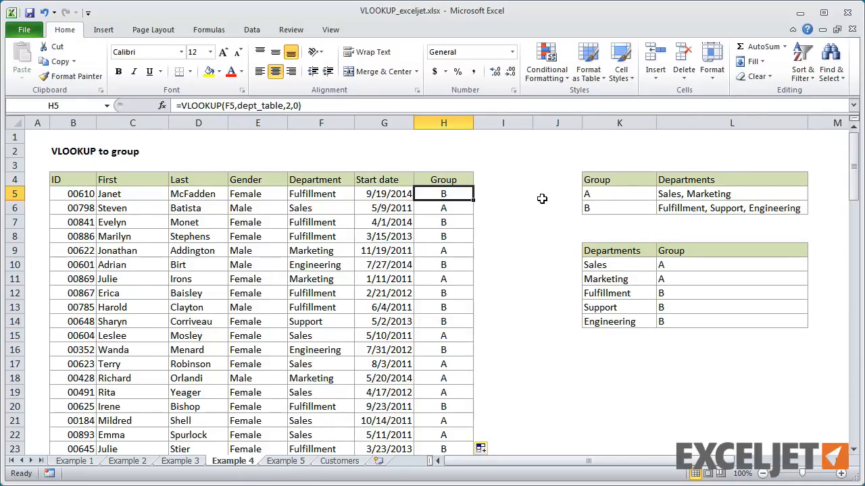
Step: In the department table, set the group to Red for Sales and Marketing and to Blue for Fulfillment, Support and Engineering
{"action": "left_click", "coordinate": [673, 265]}
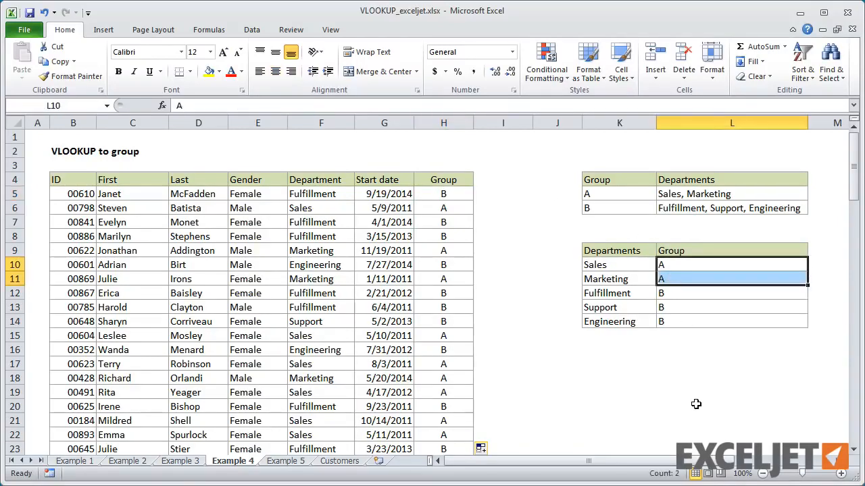
{"action": "type", "text": "Red"}
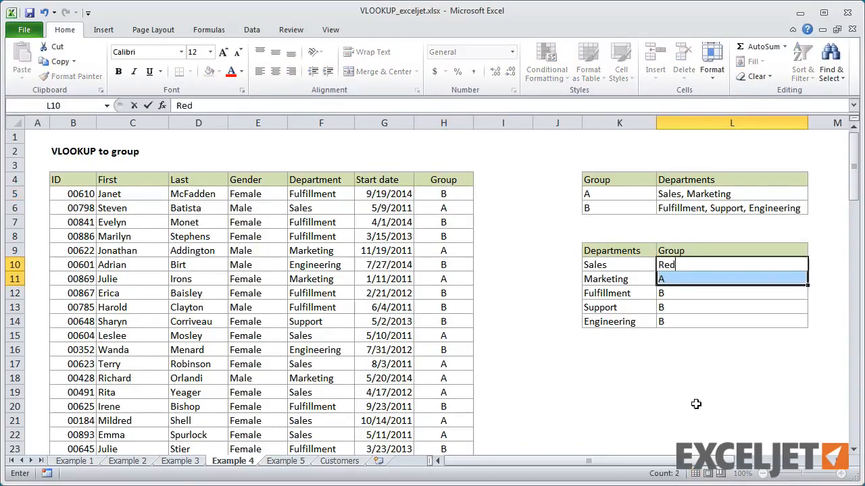
{"action": "key", "text": "ctrl+Return"}
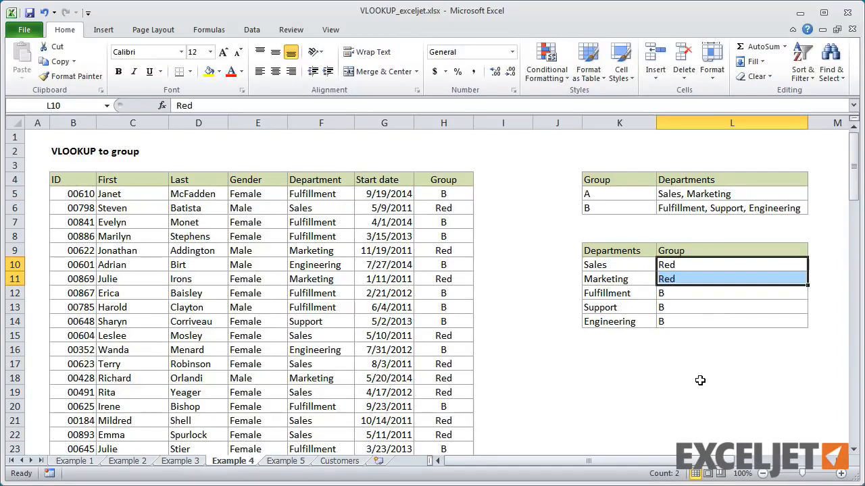
{"action": "left_click", "coordinate": [686, 295]}
{"action": "left_click_drag", "start_coordinate": [684, 310], "coordinate": [685, 321]}
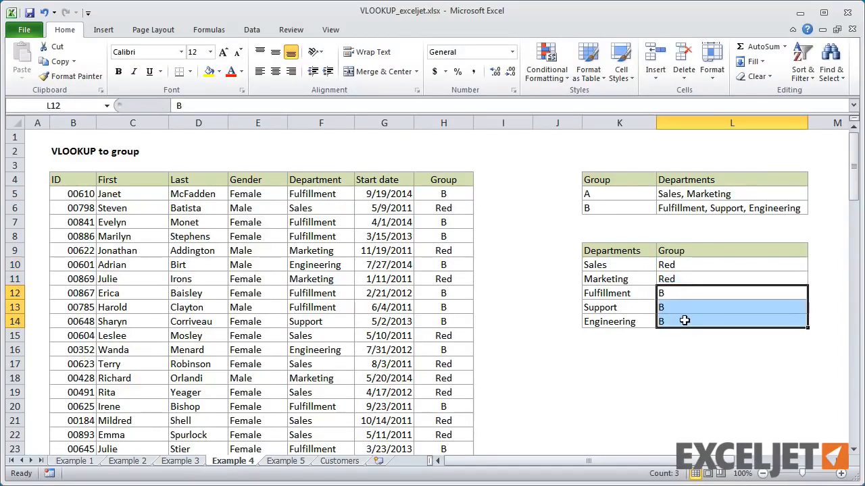
{"action": "type", "text": "Blue"}
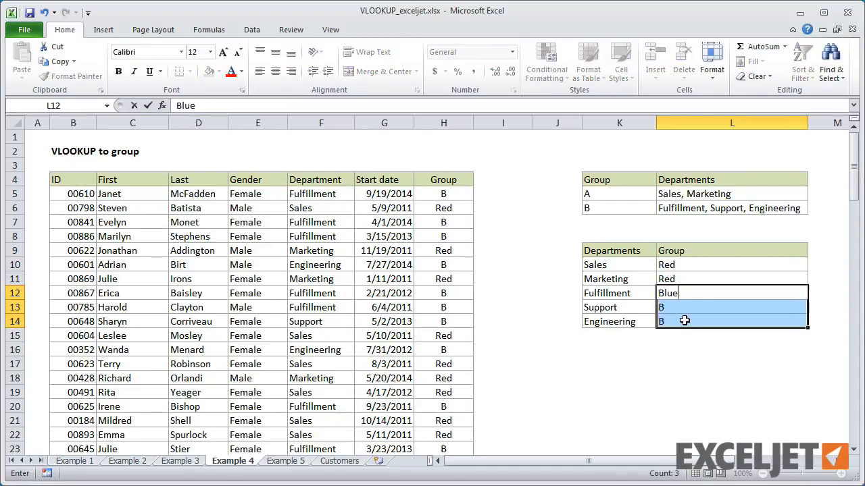
{"action": "key", "text": "ctrl+Return"}
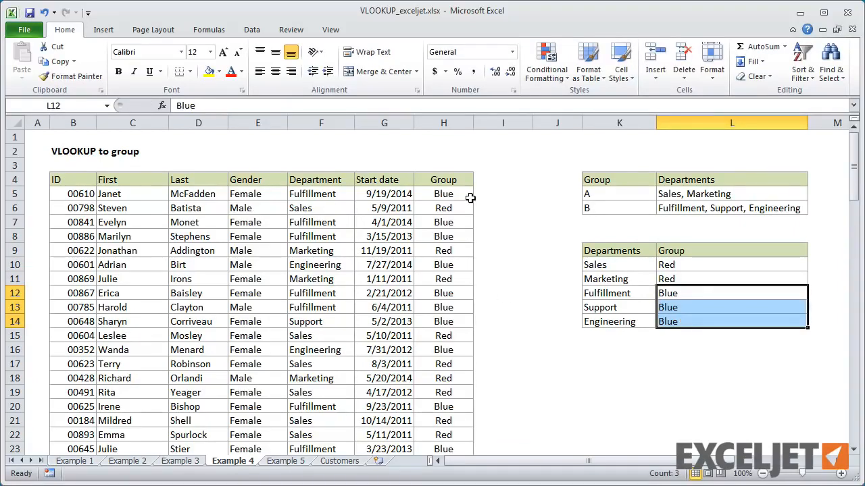
Step: Change the Fulfillment department's group in L12 to Red
{"action": "left_click", "coordinate": [674, 295]}
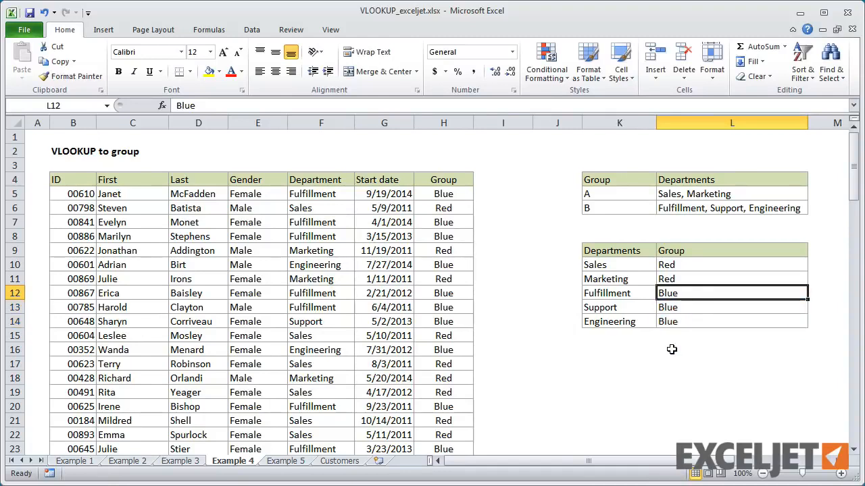
{"action": "type", "text": "Red"}
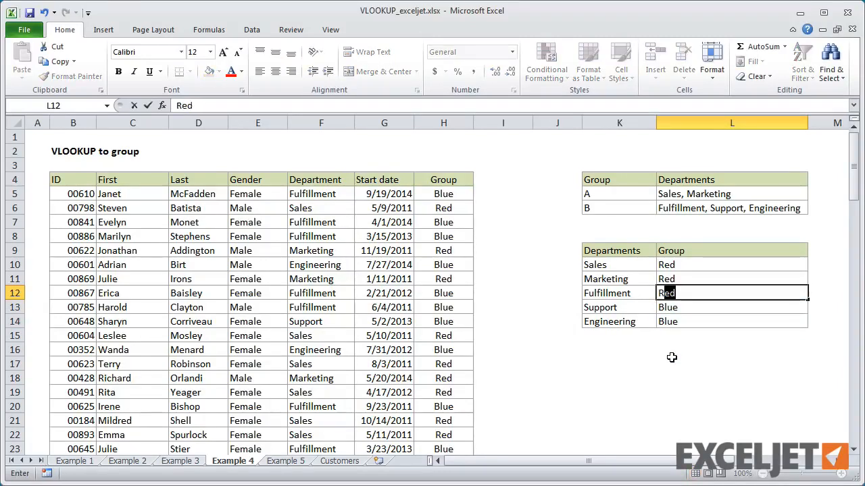
{"action": "key", "text": "Return"}
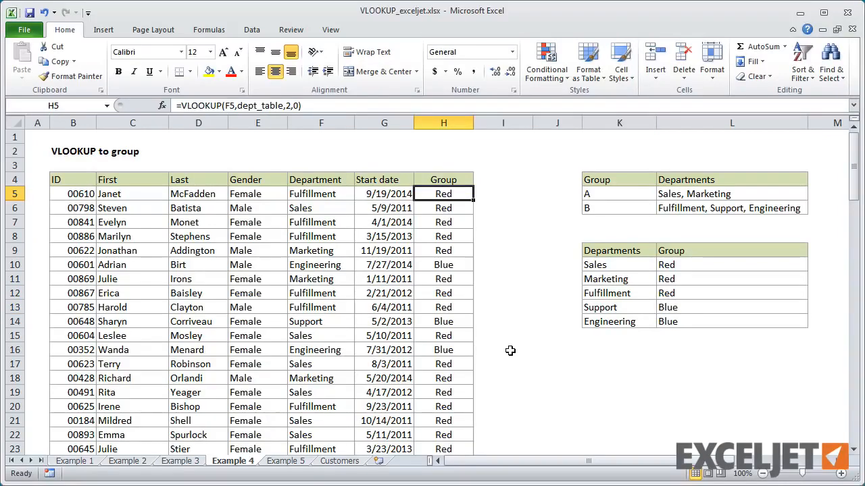
Step: Compare the order table on the Example 5 sheet with the Customers sheet, examining the shared Cust_id column and the customer column order
{"action": "left_click", "coordinate": [291, 462]}
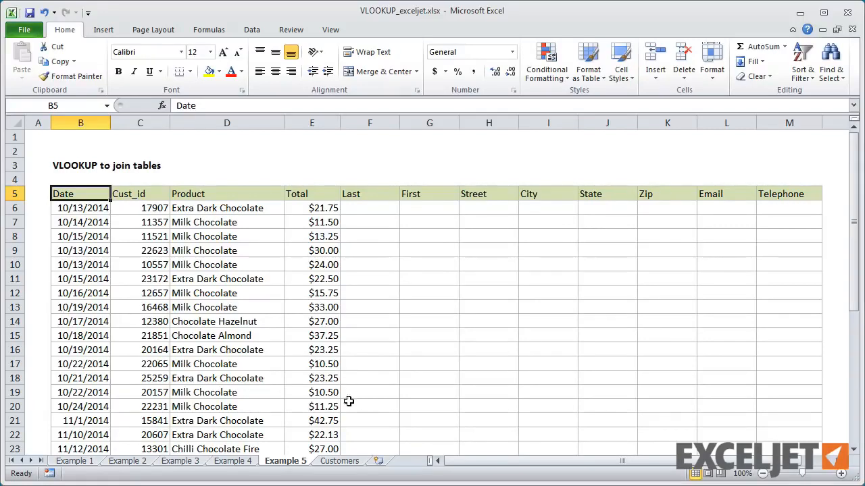
{"action": "left_click", "coordinate": [339, 461]}
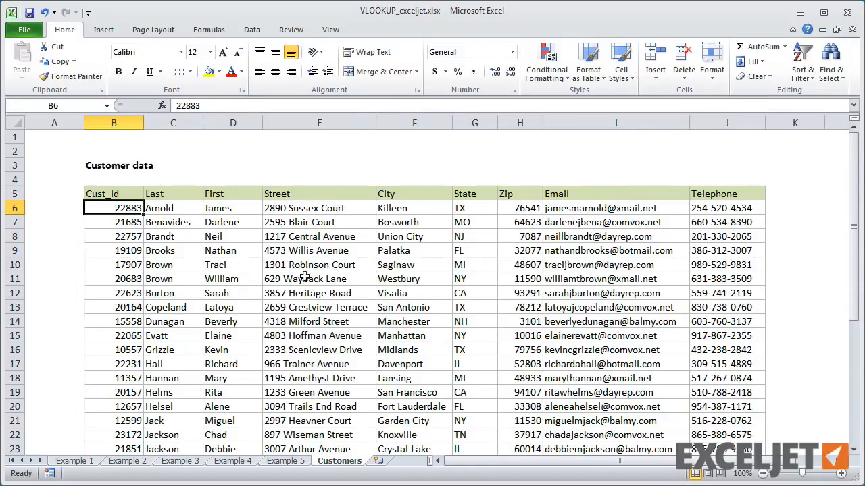
{"action": "left_click", "coordinate": [128, 278]}
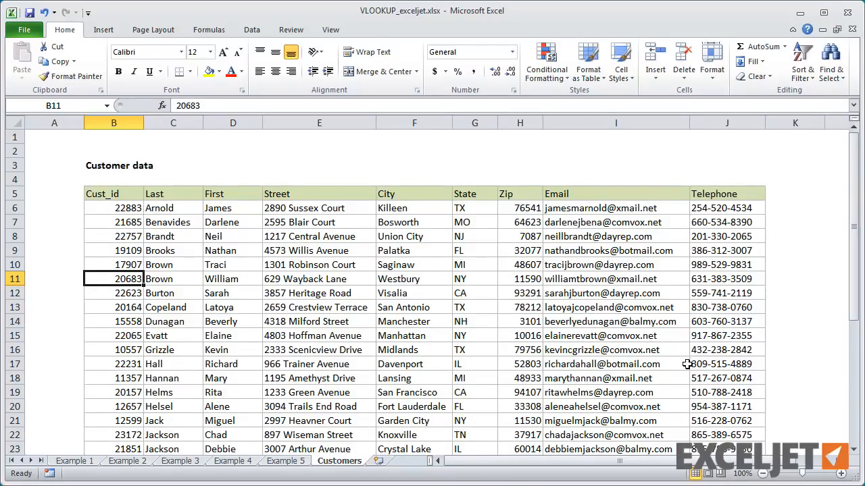
{"action": "left_click", "coordinate": [287, 462]}
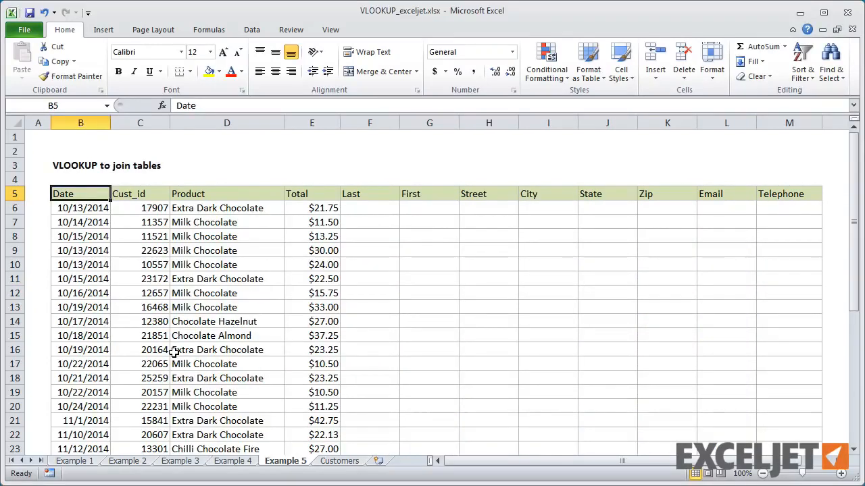
{"action": "left_click", "coordinate": [133, 208]}
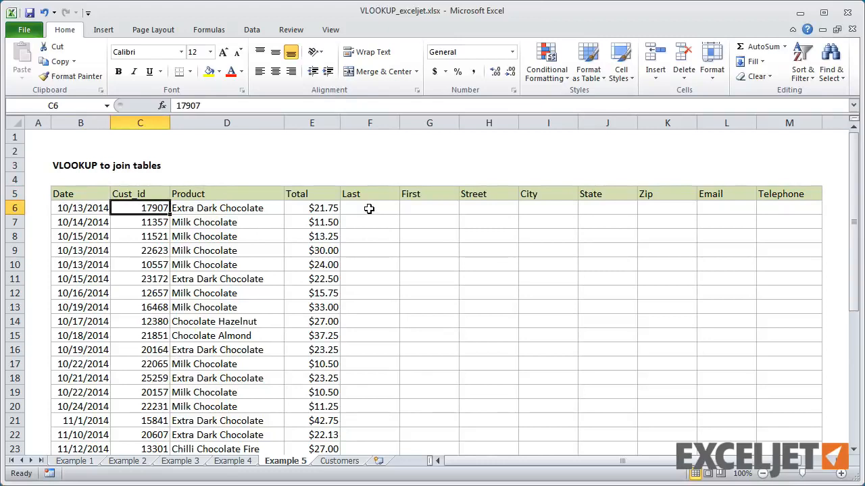
{"action": "left_click", "coordinate": [351, 159]}
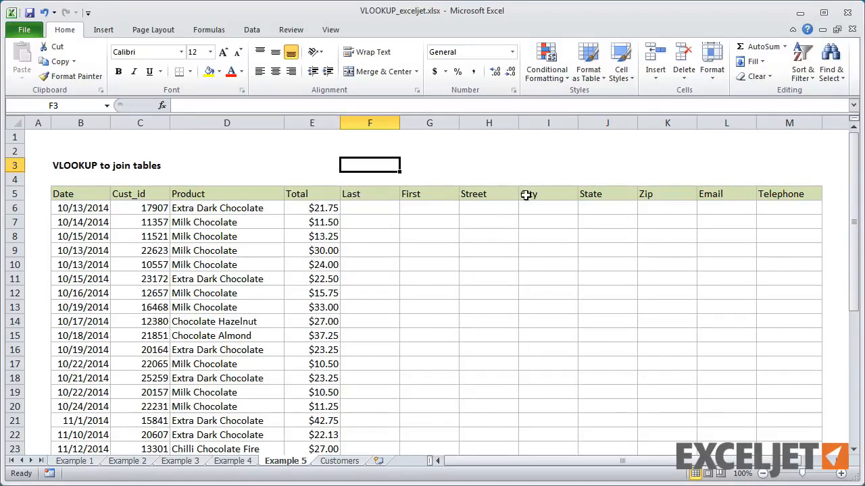
{"action": "left_click", "coordinate": [348, 463]}
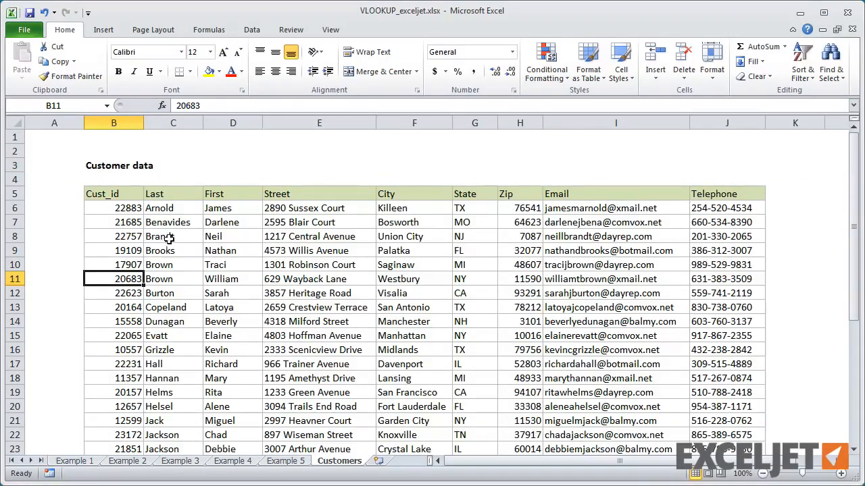
{"action": "left_click_drag", "start_coordinate": [170, 194], "coordinate": [195, 197]}
{"action": "left_click", "coordinate": [227, 196]}
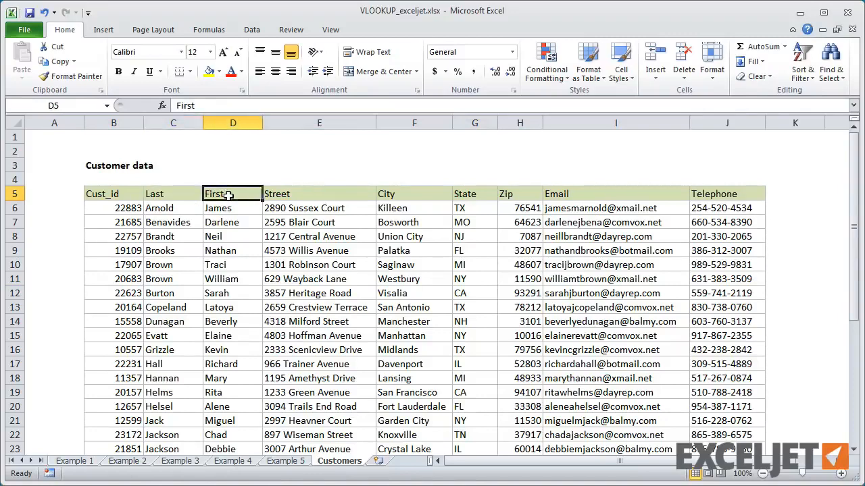
{"action": "left_click", "coordinate": [292, 195]}
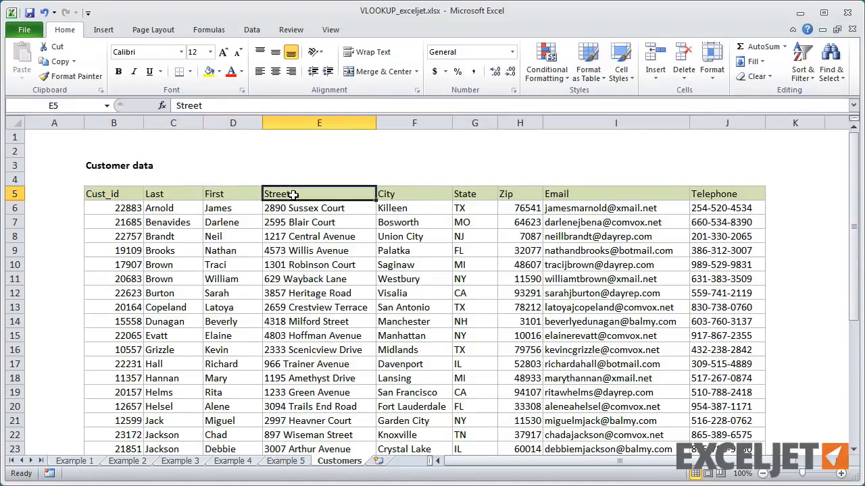
Step: On the Example 5 sheet, number F3:M3 above the customer headings as a series from 2 to 9
{"action": "left_click", "coordinate": [285, 462]}
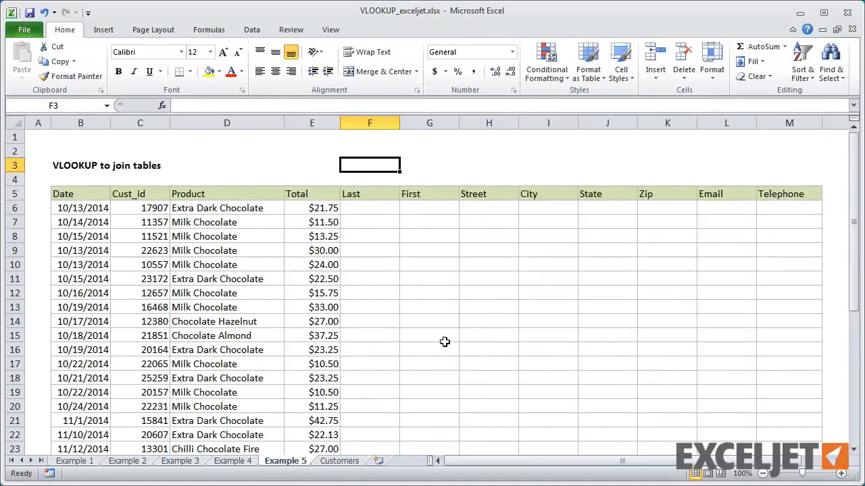
{"action": "type", "text": "2"}
{"action": "key", "text": "Tab"}
{"action": "type", "text": "3"}
{"action": "key", "text": "shift+Tab"}
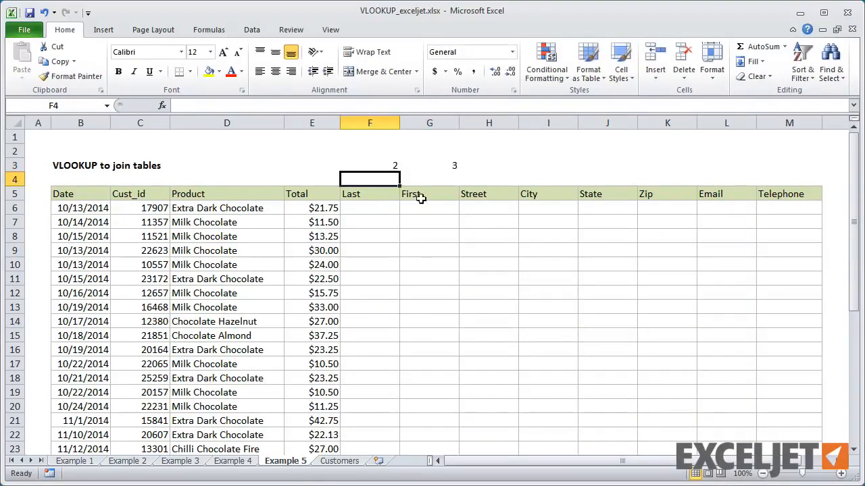
{"action": "left_click_drag", "start_coordinate": [379, 164], "coordinate": [800, 169]}
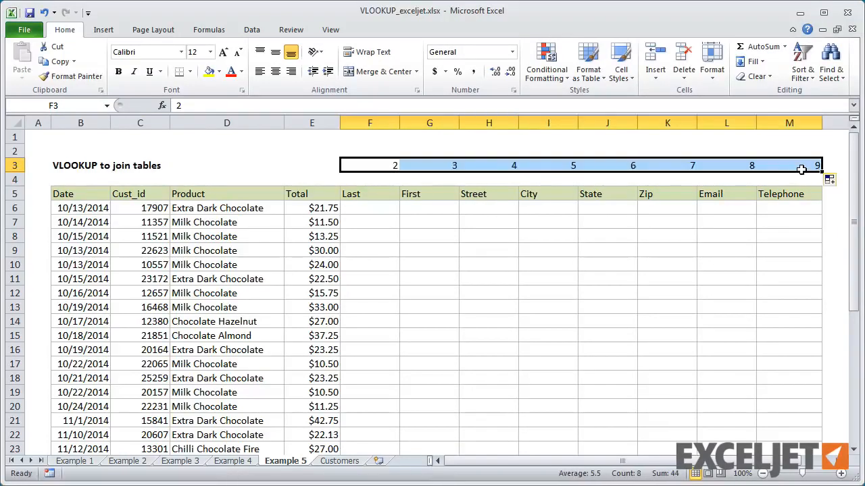
{"action": "left_click", "coordinate": [394, 208]}
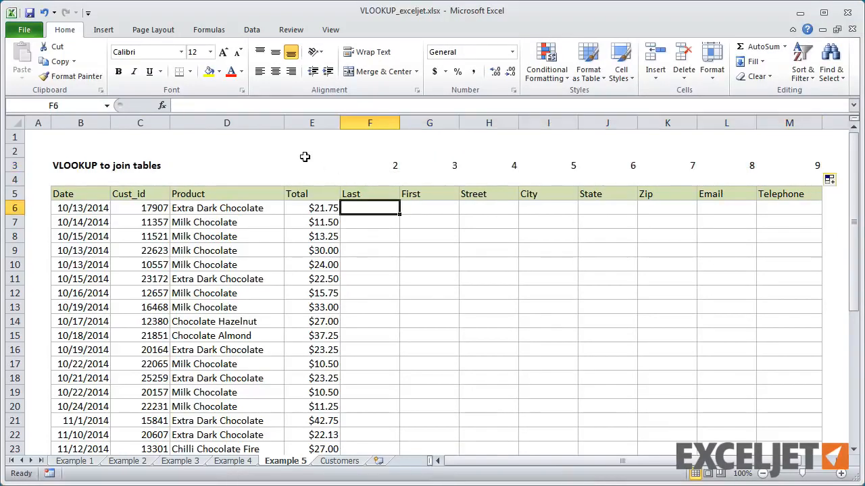
{"action": "type", "text": "=v"}
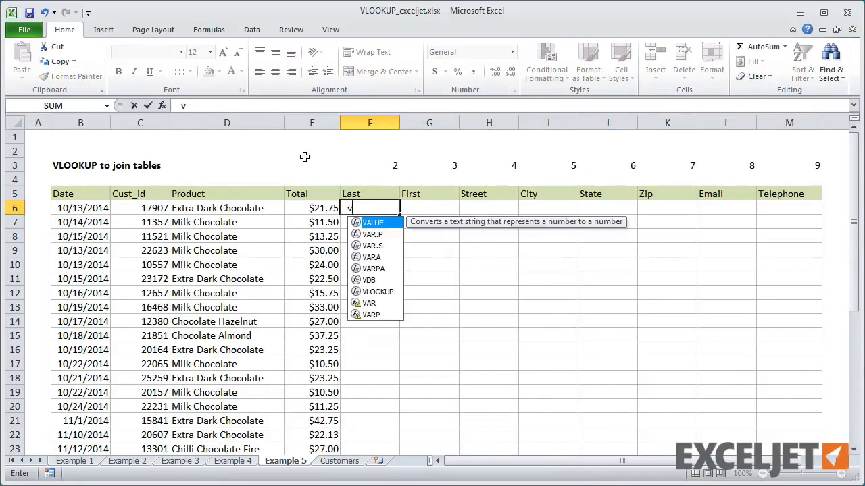
{"action": "type", "text": "l"}
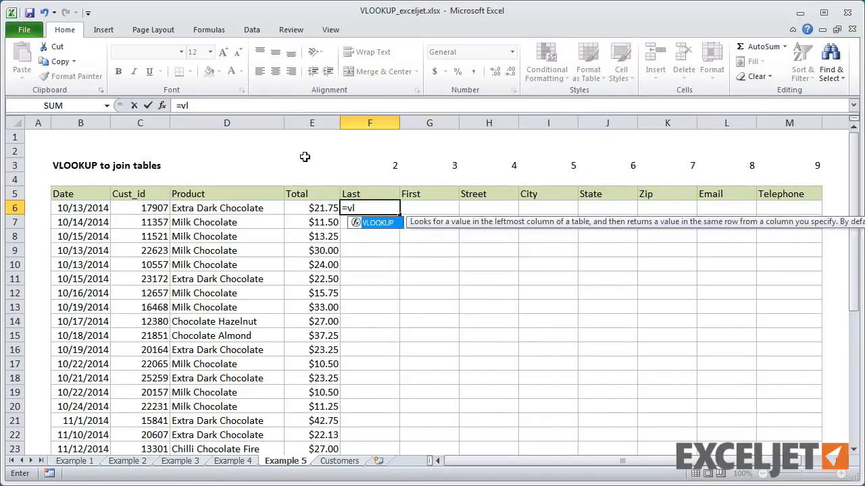
{"action": "key", "text": "Tab"}
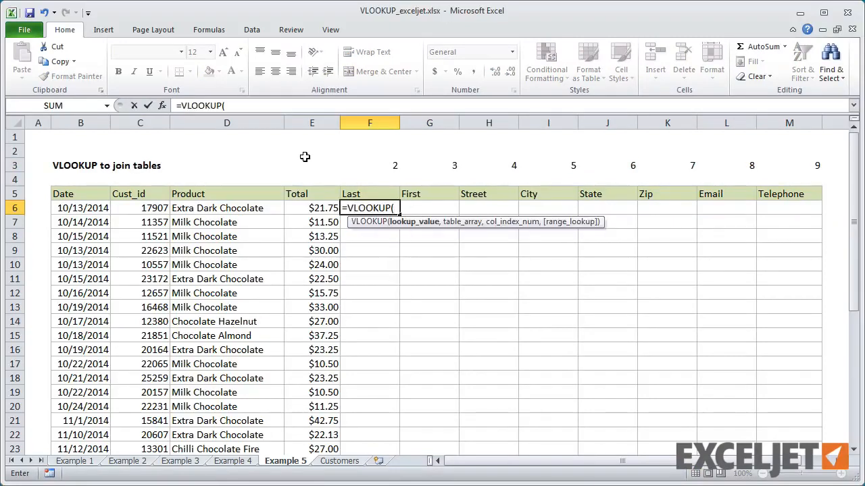
{"action": "key", "text": "Escape"}
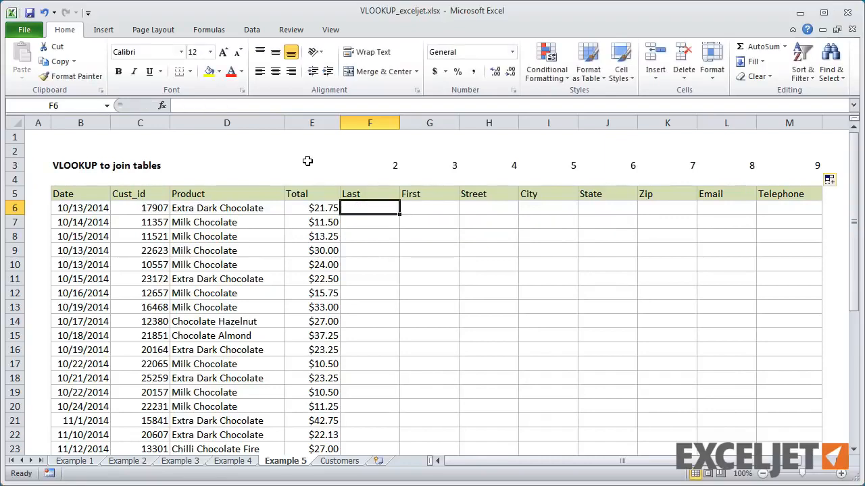
Step: View the customer_data named range on the Customers sheet and return to the Example 5 sheet
{"action": "left_click", "coordinate": [106, 106]}
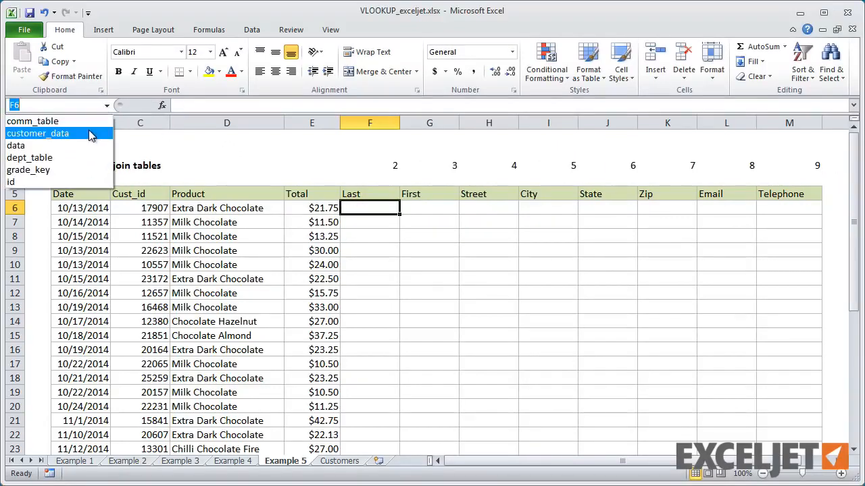
{"action": "left_click", "coordinate": [91, 135]}
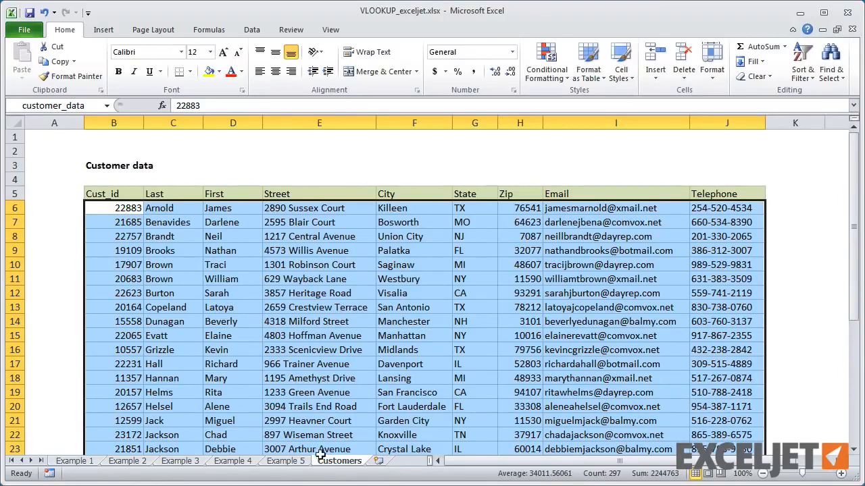
{"action": "left_click", "coordinate": [301, 463]}
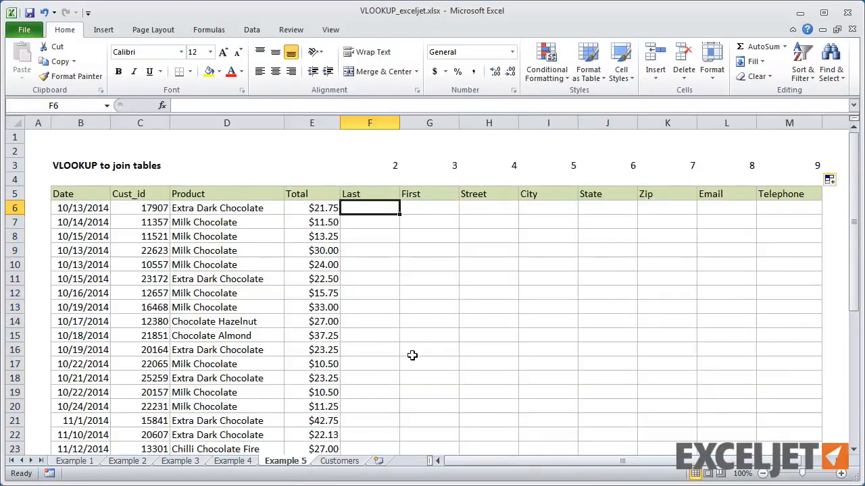
Step: In F6, begin a VLOOKUP formula with C6 as the lookup value and customer_data as the table array
{"action": "type", "text": "="}
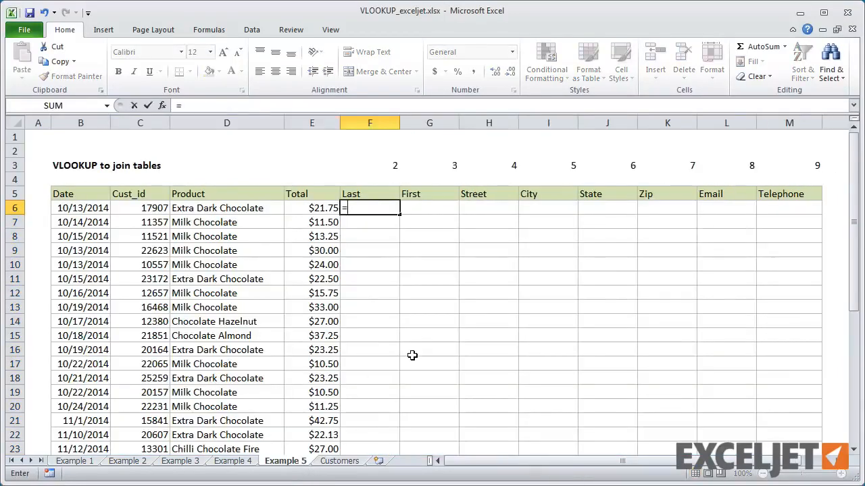
{"action": "type", "text": "v"}
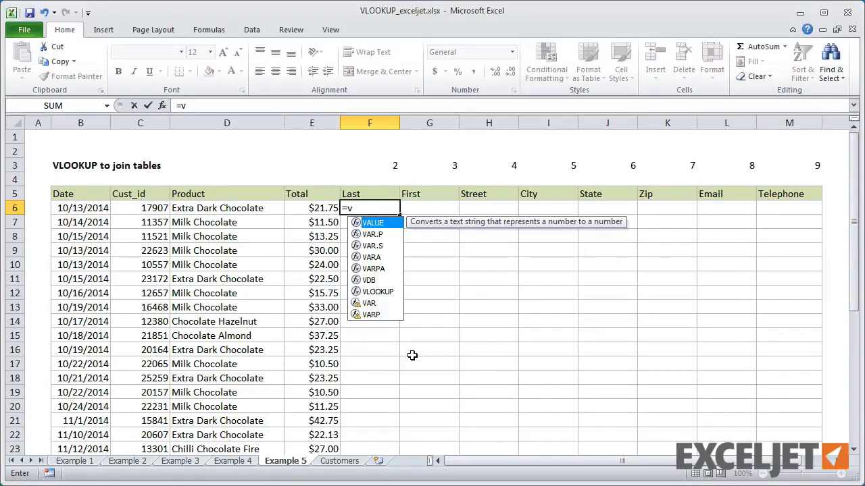
{"action": "type", "text": "l"}
{"action": "key", "text": "Tab"}
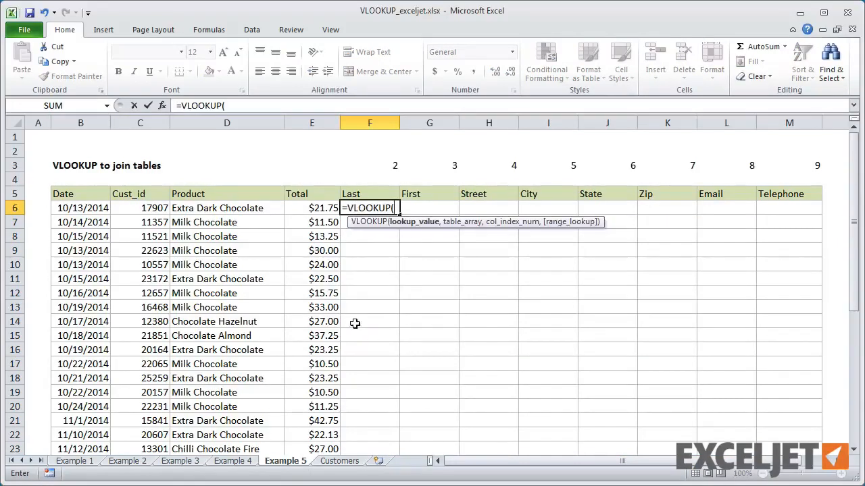
{"action": "left_click", "coordinate": [132, 207]}
{"action": "type", "text": ","}
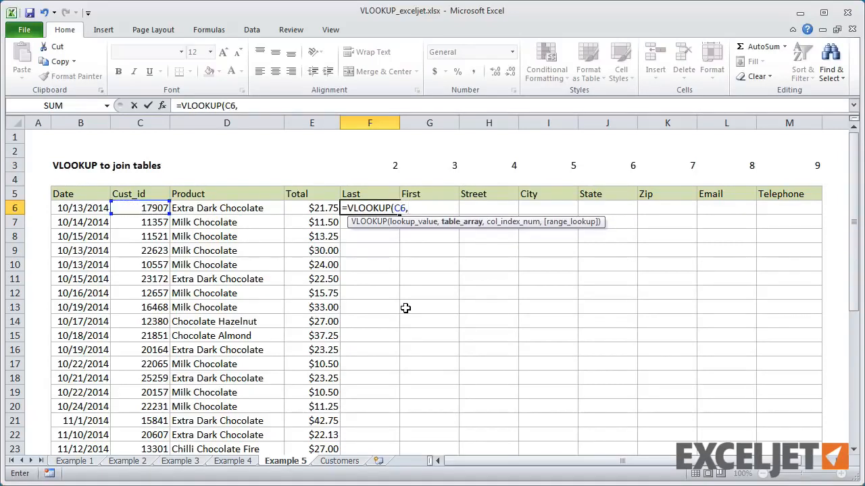
{"action": "type", "text": "cus"}
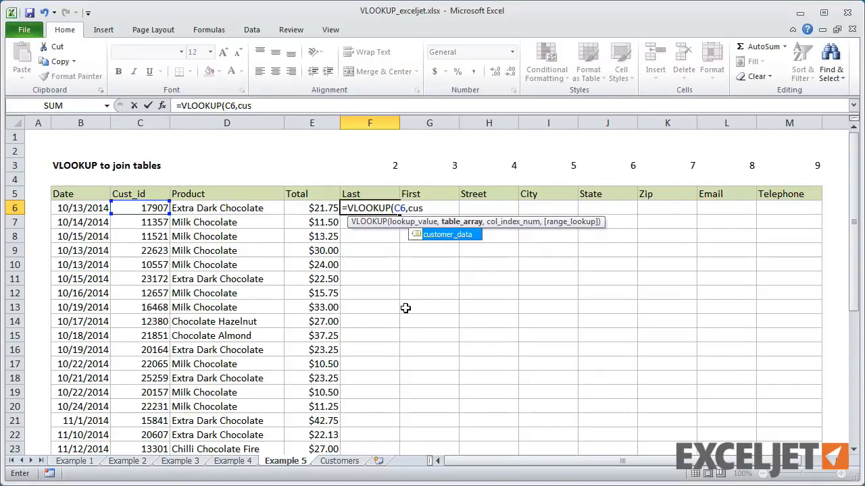
{"action": "key", "text": "Tab"}
{"action": "type", "text": ","}
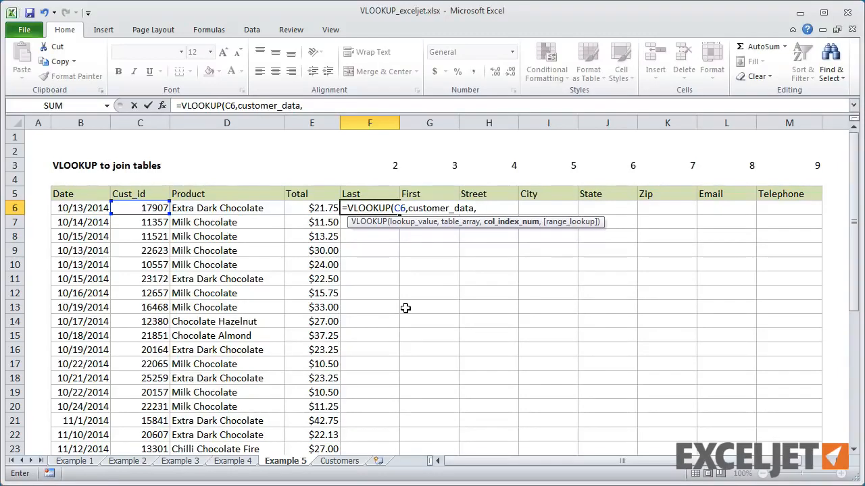
Step: Set the VLOOKUP's column index to F$3 with only the row locked, and its range lookup to 0
{"action": "left_click", "coordinate": [381, 165]}
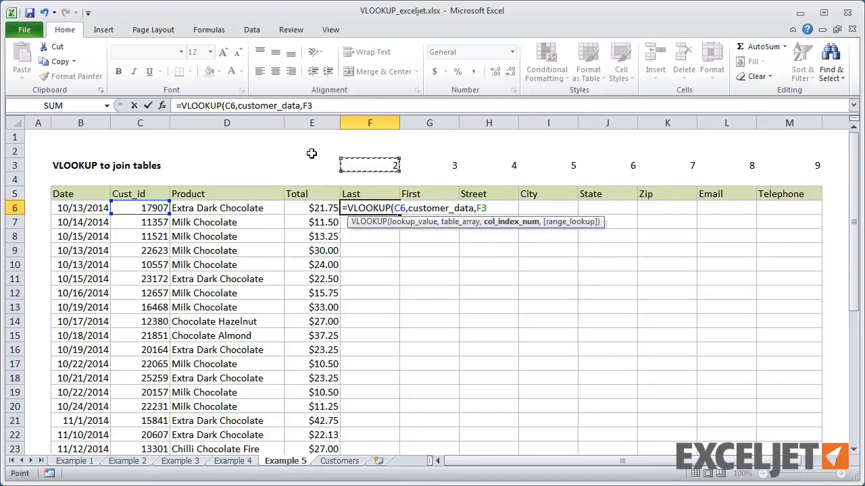
{"action": "key", "text": "F4"}
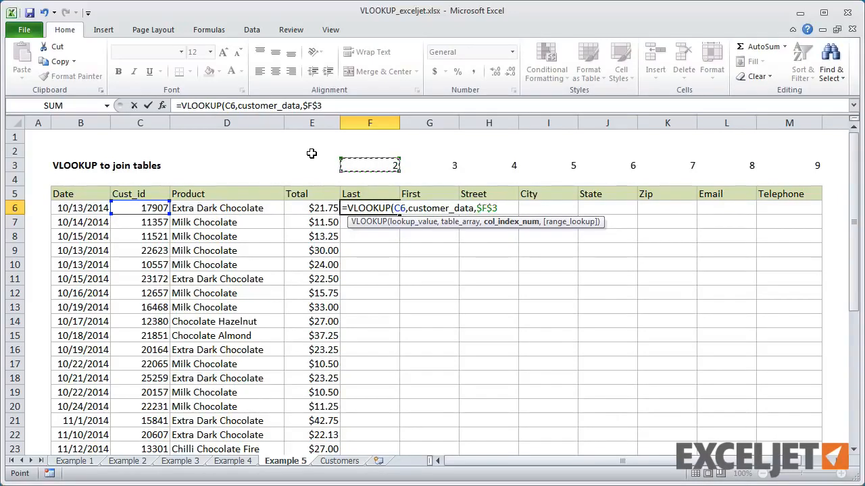
{"action": "key", "text": "F4"}
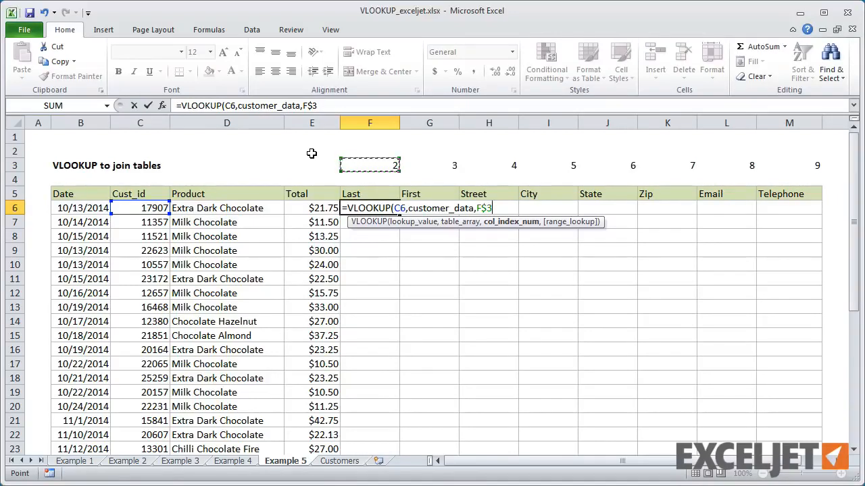
{"action": "type", "text": ","}
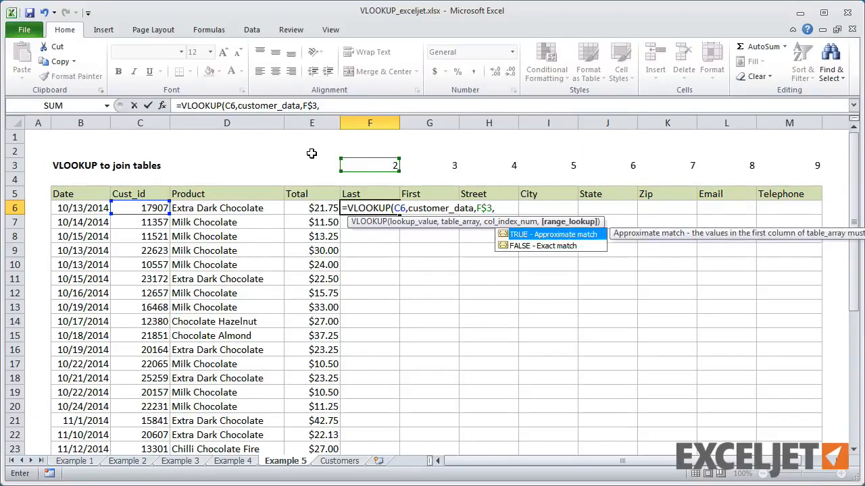
{"action": "type", "text": "0"}
Step: Lock the lookup value's column as $C6 and enter the formula =VLOOKUP($C6,customer_data,F$3,0) in F6
{"action": "left_click", "coordinate": [399, 209]}
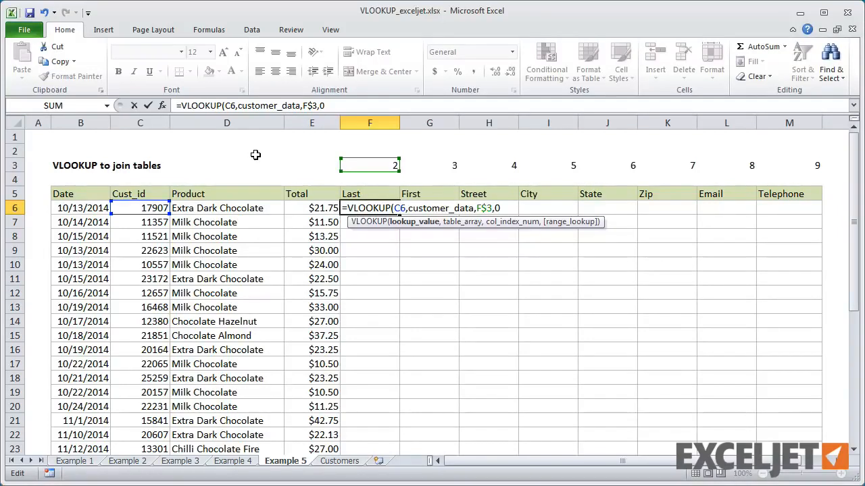
{"action": "key", "text": "F4"}
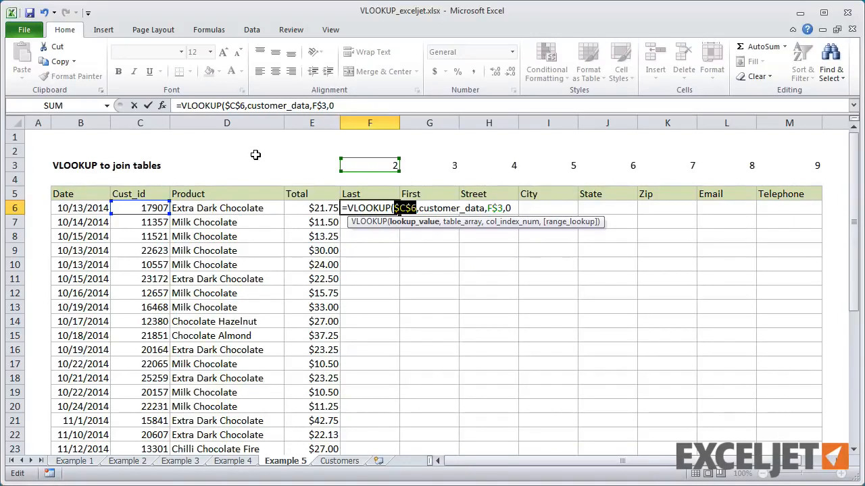
{"action": "key", "text": "F4"}
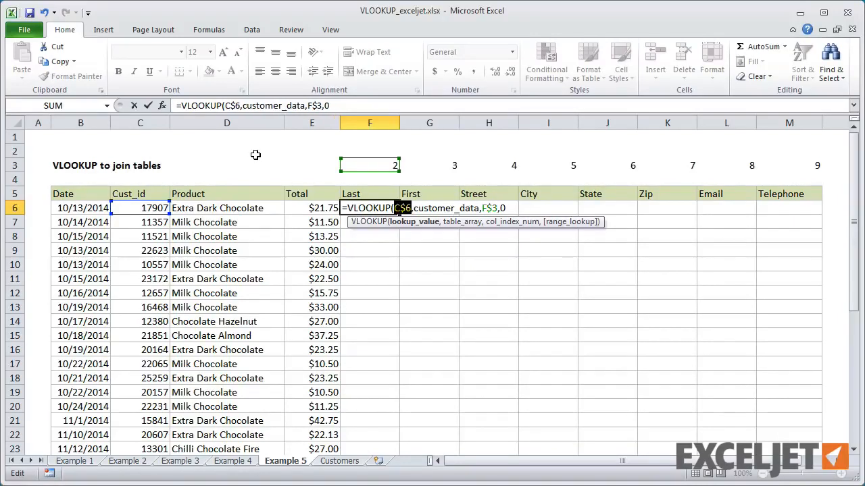
{"action": "key", "text": "F4"}
{"action": "left_click", "coordinate": [346, 104]}
{"action": "key", "text": "Return"}
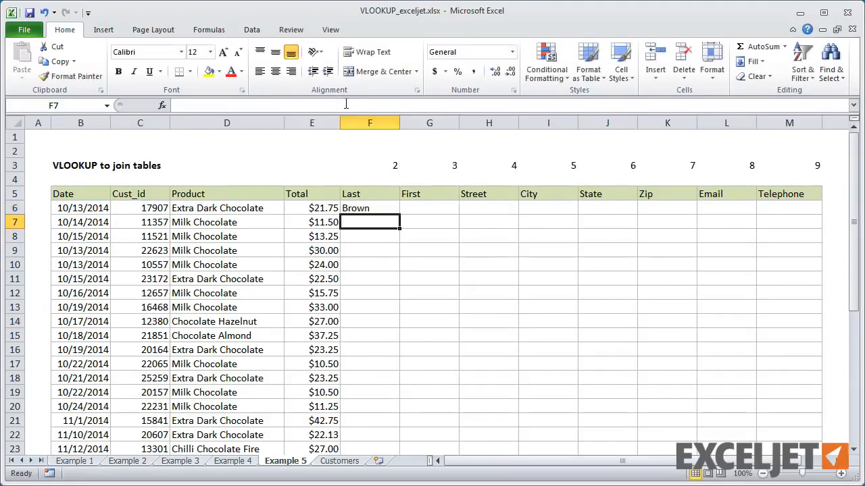
Step: Fill the F6 formula across to M6 and down through all rows of the order table
{"action": "left_click", "coordinate": [390, 207]}
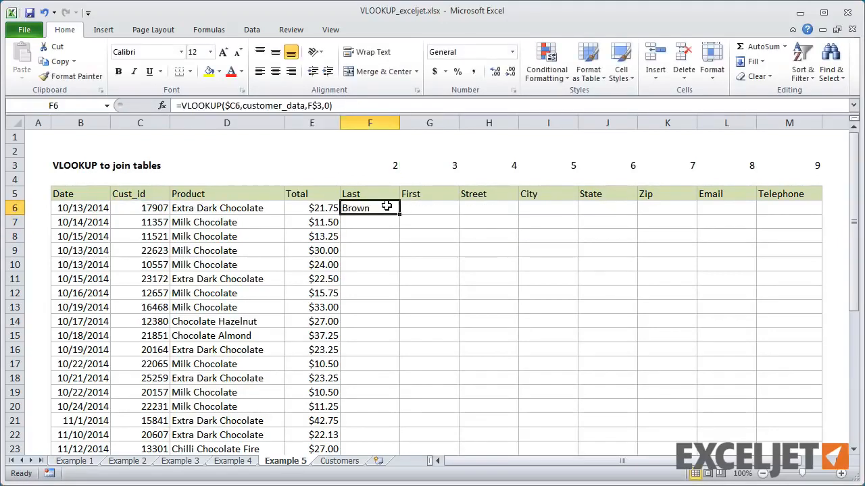
{"action": "left_click_drag", "start_coordinate": [400, 215], "coordinate": [795, 214]}
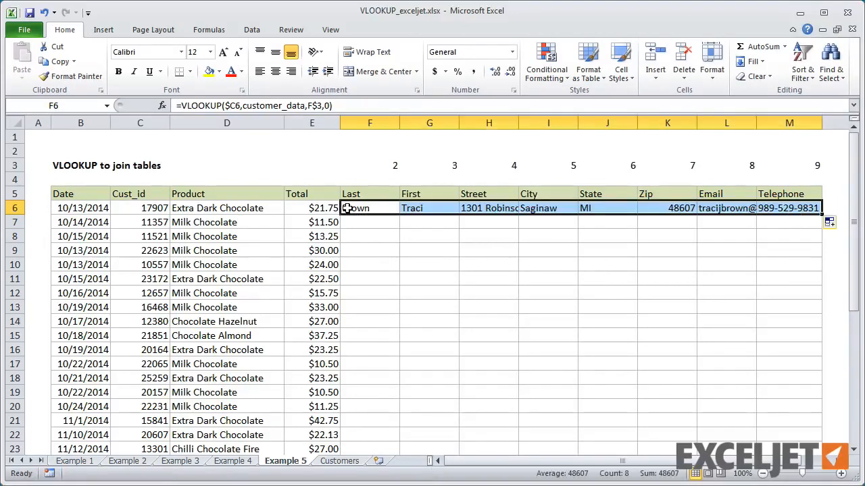
{"action": "double_click", "coordinate": [822, 215]}
Step: Examine how the cell references adjust in the filled VLOOKUP formulas across the Last, First and Street columns
{"action": "left_click", "coordinate": [381, 208]}
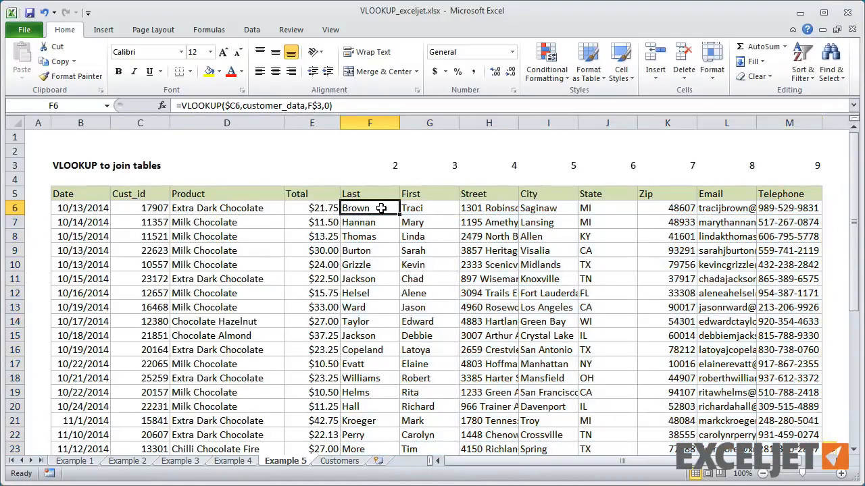
{"action": "left_click", "coordinate": [489, 252]}
{"action": "left_click", "coordinate": [484, 279]}
{"action": "left_click", "coordinate": [480, 308]}
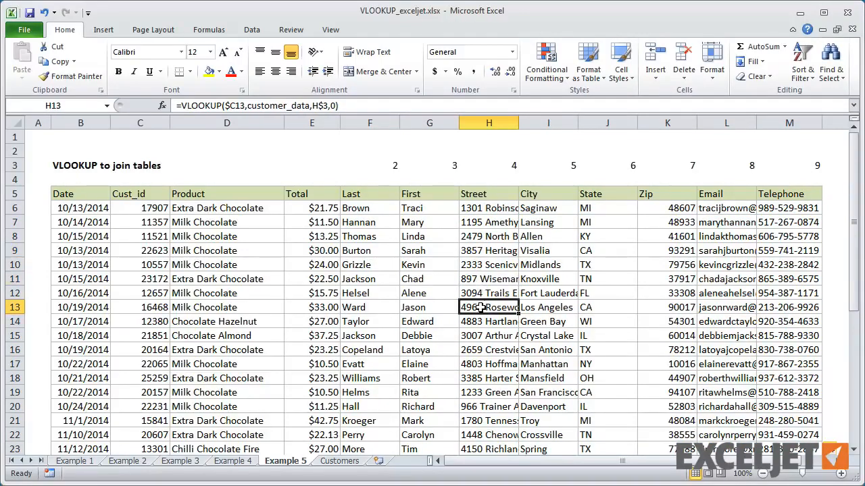
{"action": "left_click", "coordinate": [439, 308]}
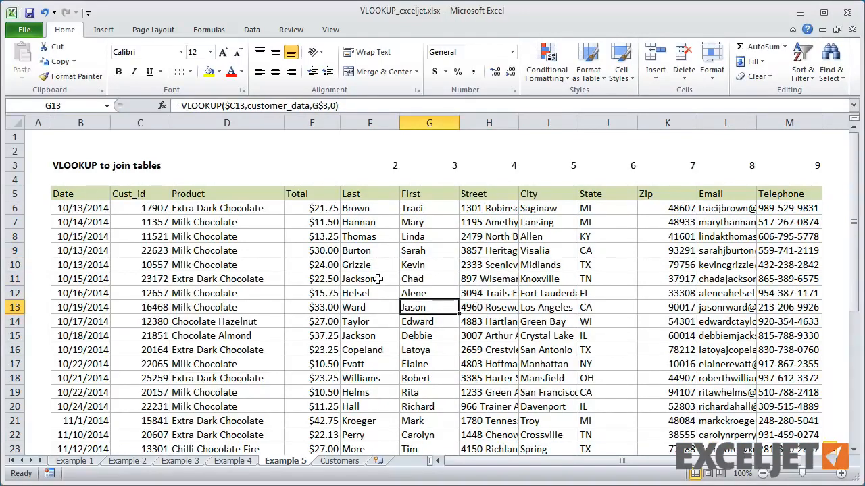
{"action": "left_click", "coordinate": [379, 279]}
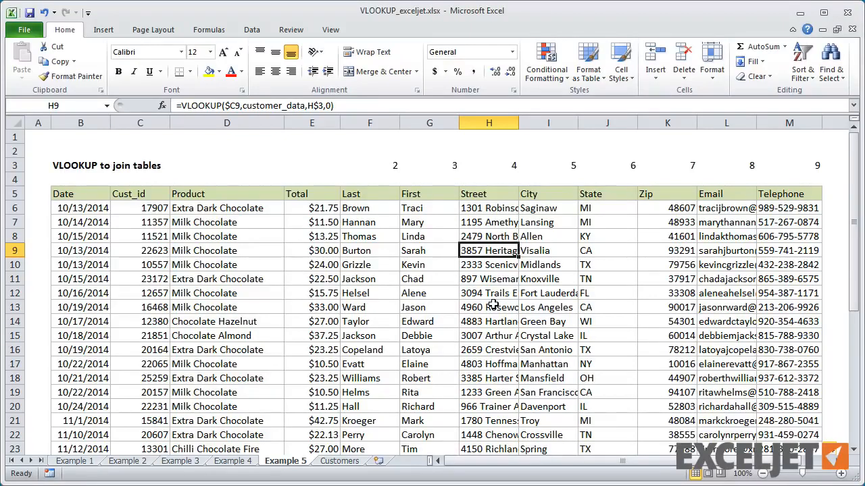
Step: Replace the VLOOKUP formulas in F6:M38 with static values by copying and pasting the range over itself as values
{"action": "left_click", "coordinate": [362, 210]}
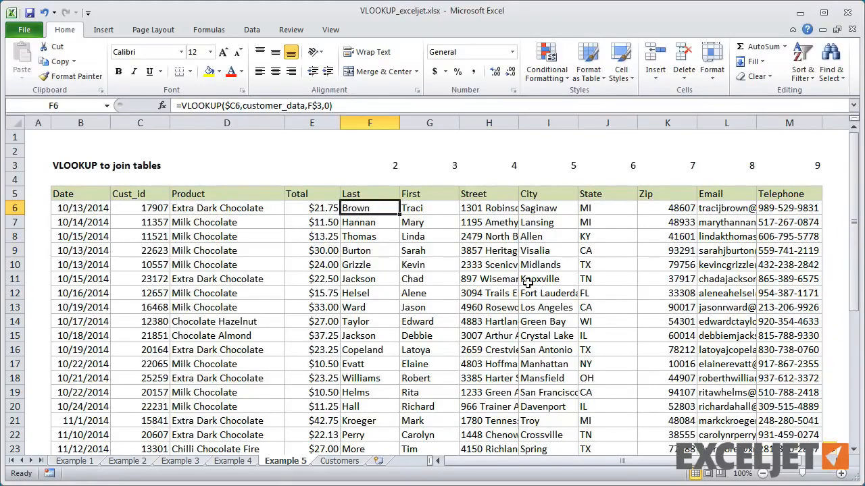
{"action": "key", "text": "ctrl+shift+Down"}
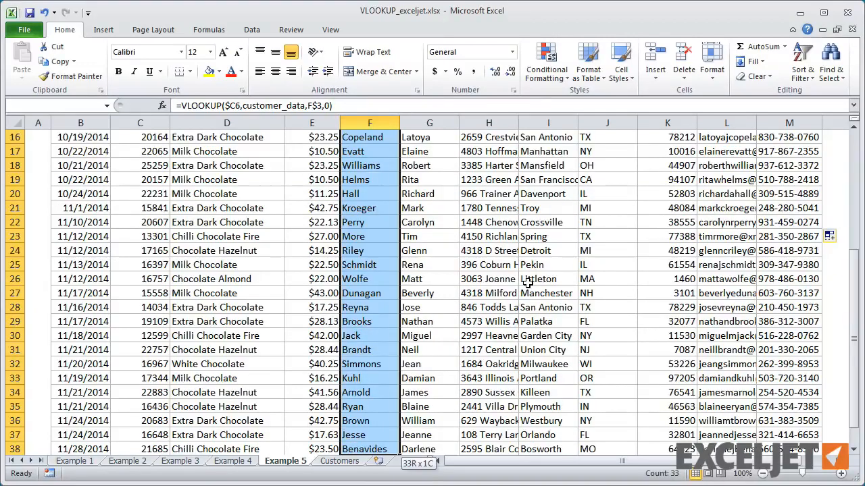
{"action": "key", "text": "ctrl+shift+Right"}
{"action": "key", "text": "ctrl+c"}
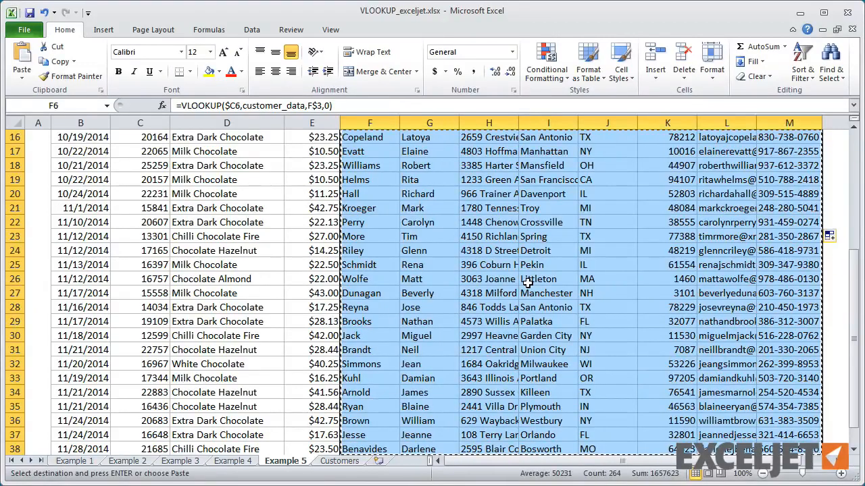
{"action": "key", "text": "ctrl+alt+v"}
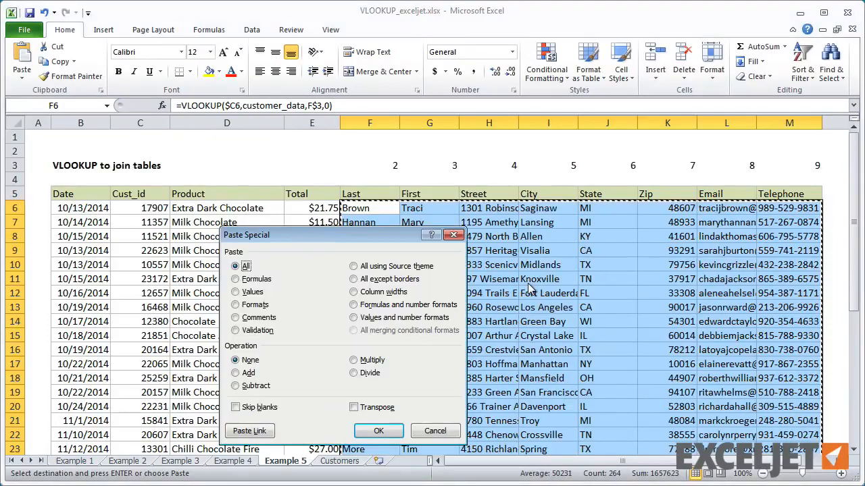
{"action": "left_click", "coordinate": [250, 292]}
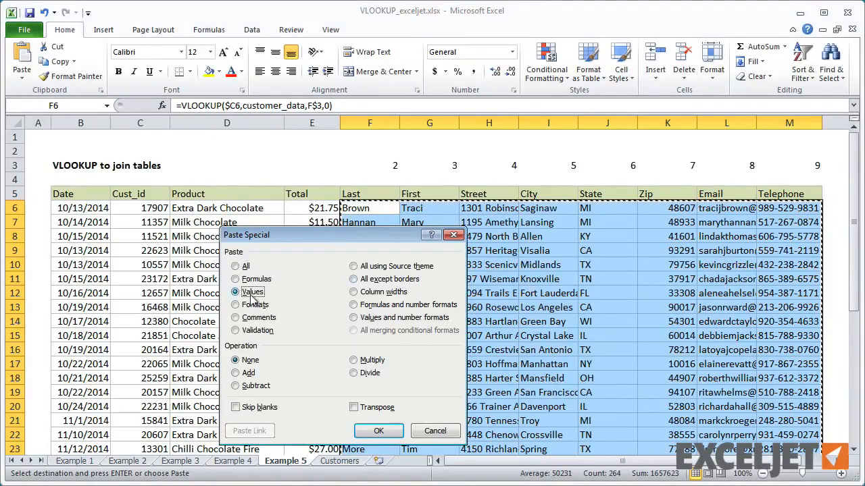
{"action": "left_click", "coordinate": [378, 431]}
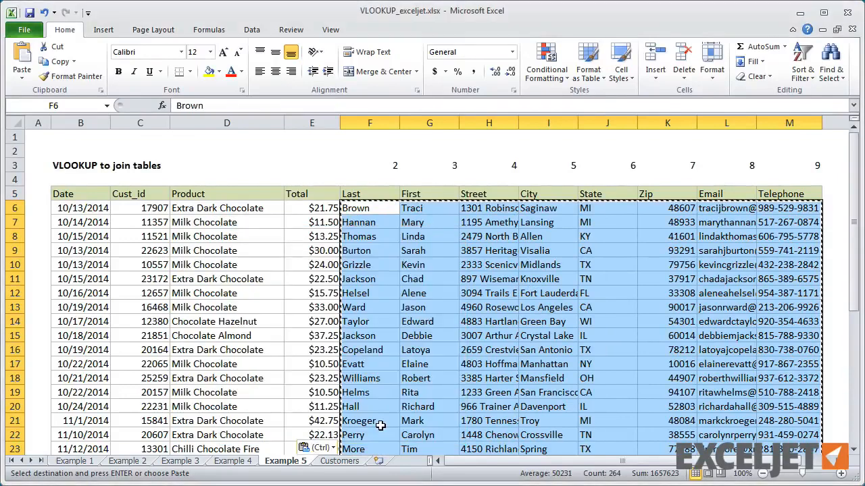
Step: Inspect the contents of several pasted customer cells from F6 to K9 and end copy mode
{"action": "left_click", "coordinate": [368, 204]}
{"action": "key", "text": "Down"}
{"action": "key", "text": "Down"}
{"action": "key", "text": "Down"}
{"action": "key", "text": "Right"}
{"action": "key", "text": "Right"}
{"action": "key", "text": "Right"}
{"action": "key", "text": "Right"}
{"action": "key", "text": "Right"}
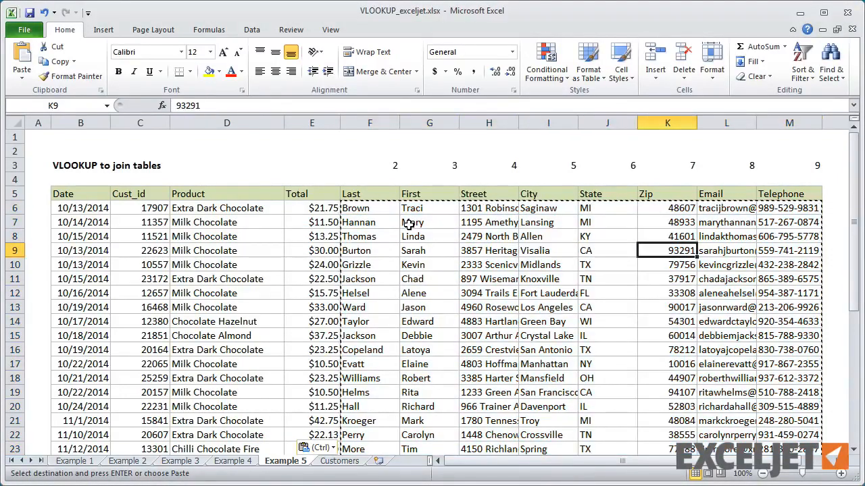
{"action": "key", "text": "Escape"}
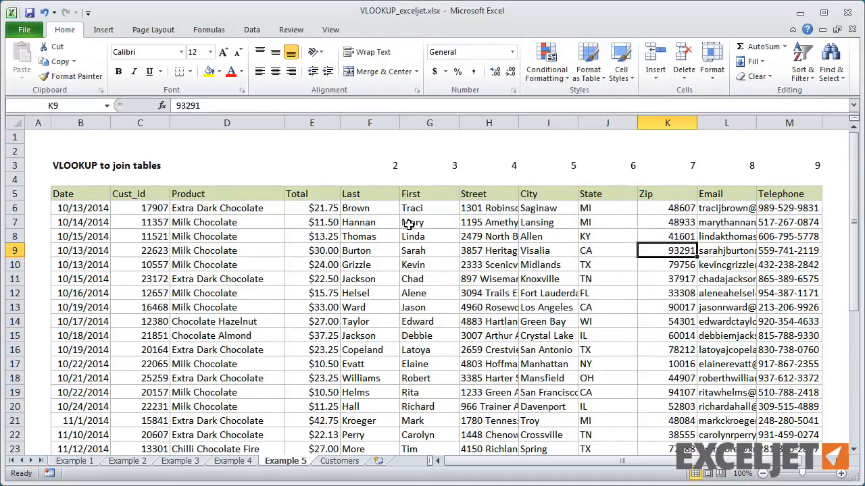